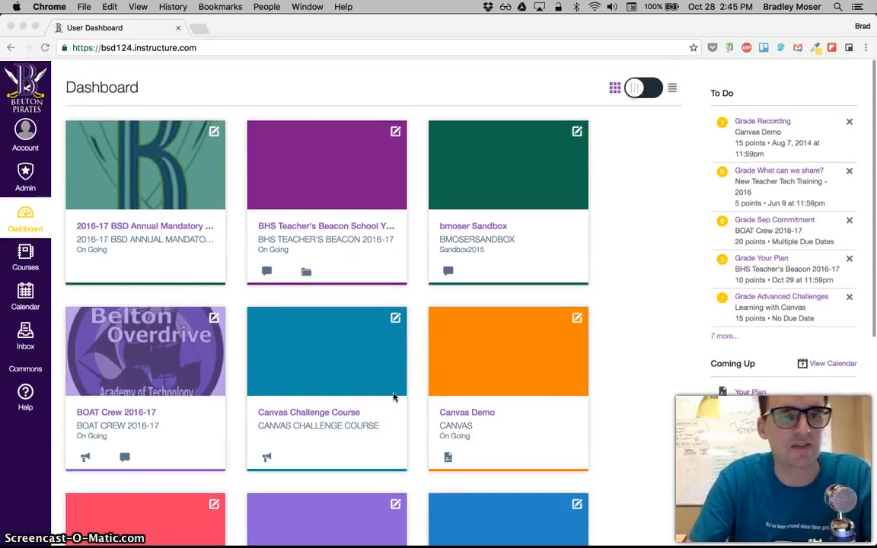
- Open the instructor's sandbox course from the Canvas dashboard
scroll(394, 397, "down", 2)
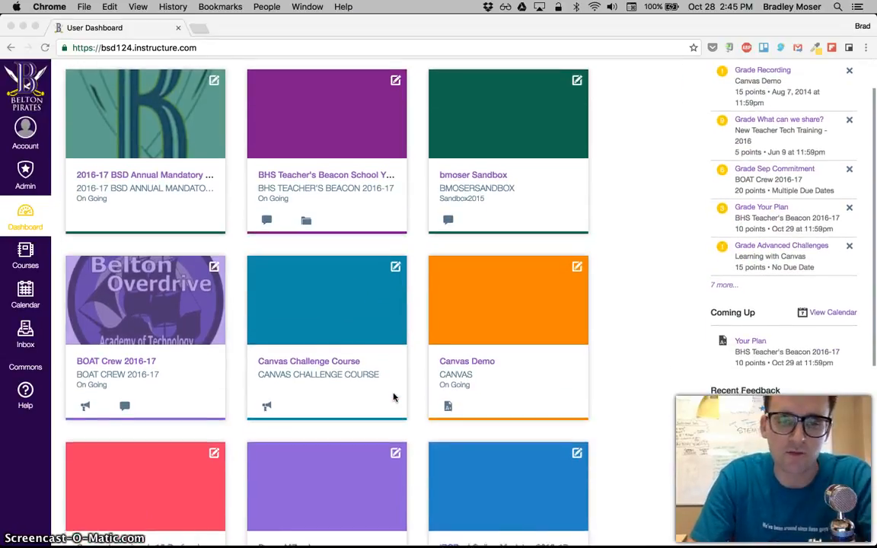
scroll(393, 397, "up", 2)
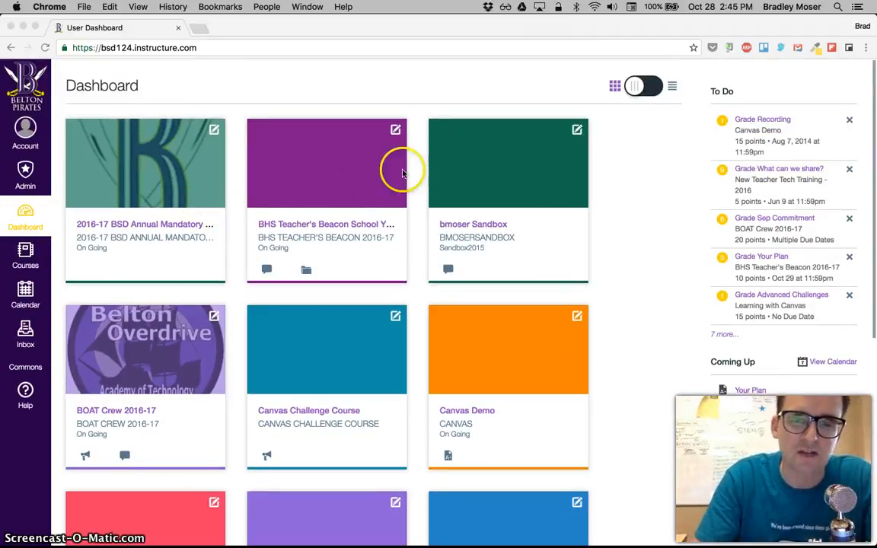
left_click(637, 174)
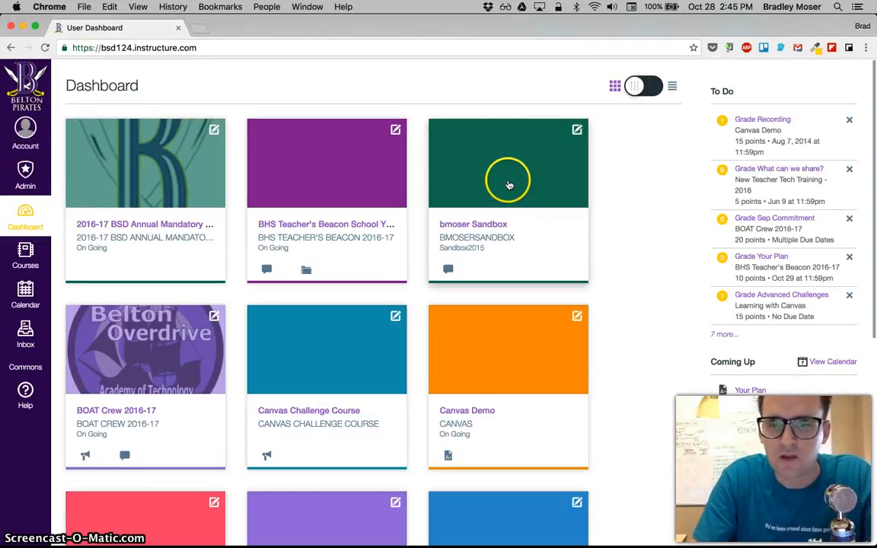
left_click(503, 187)
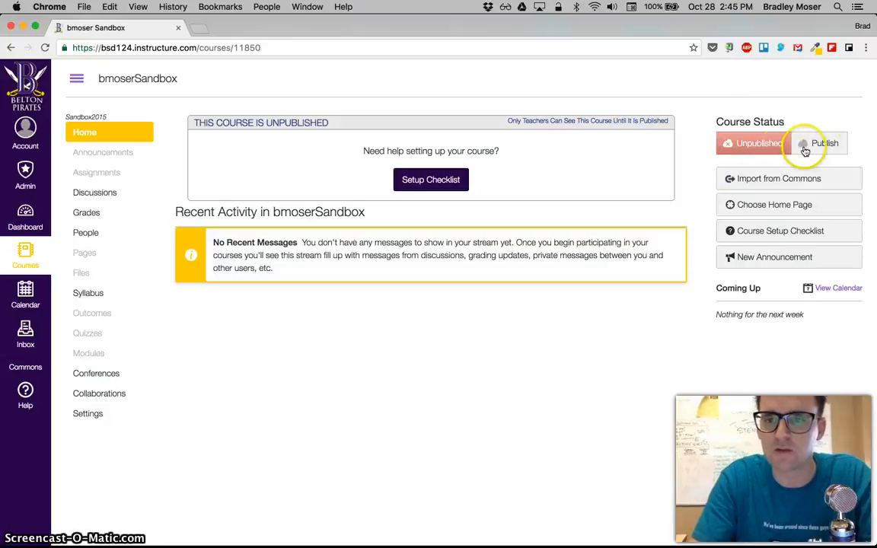
left_click(777, 251)
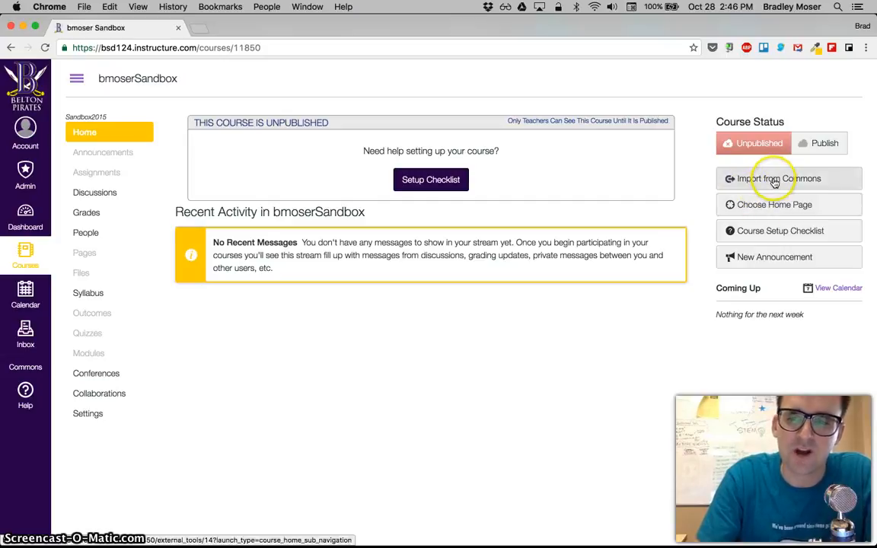
left_click(761, 181)
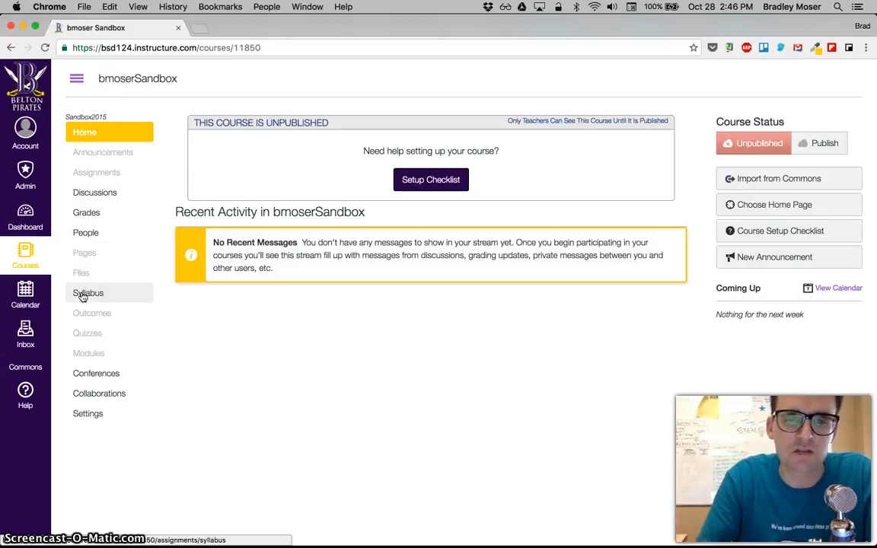
left_click(140, 290)
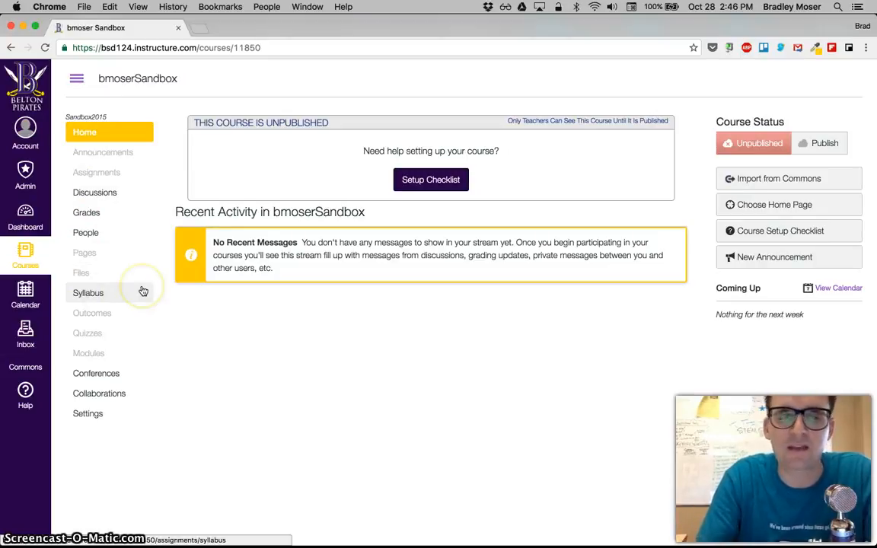
left_click(174, 197)
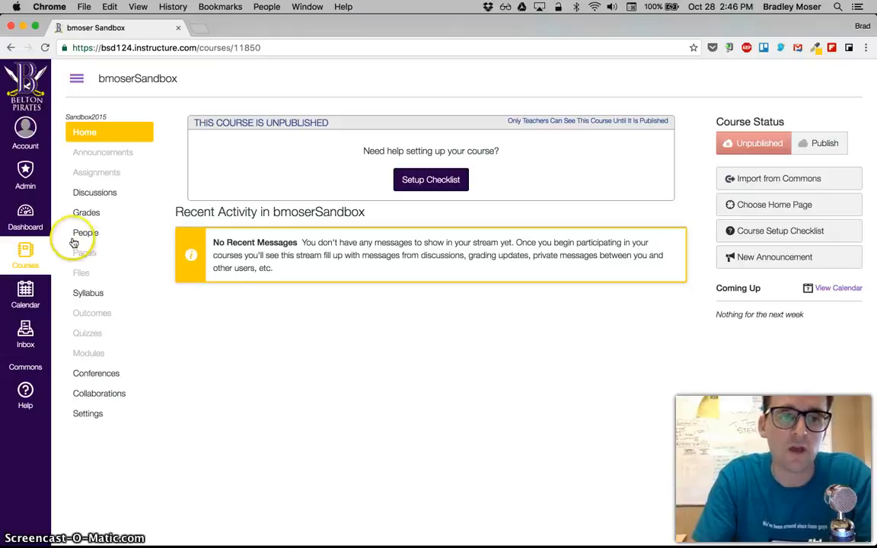
- Open the BOAT Crew 2016-17 course as an example, view its home page with course navigation collapsed, and follow its October link
left_click(25, 217)
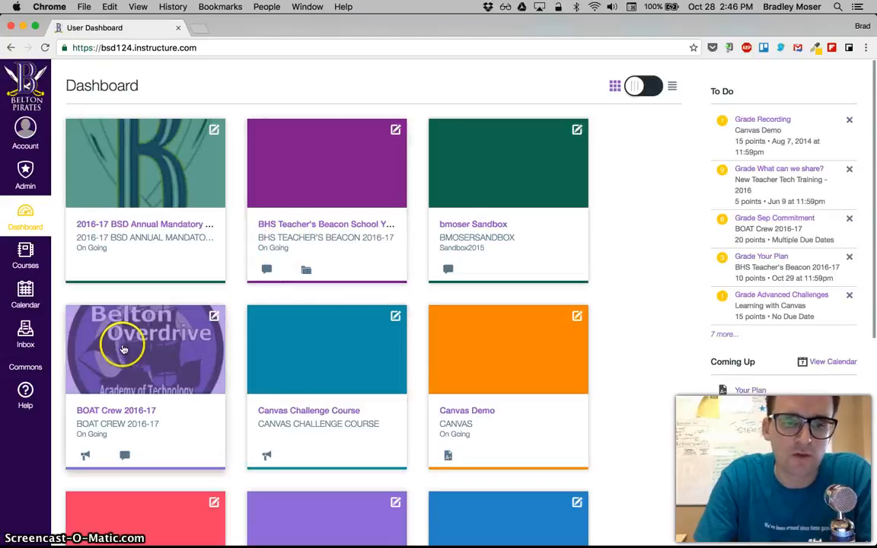
left_click(143, 360)
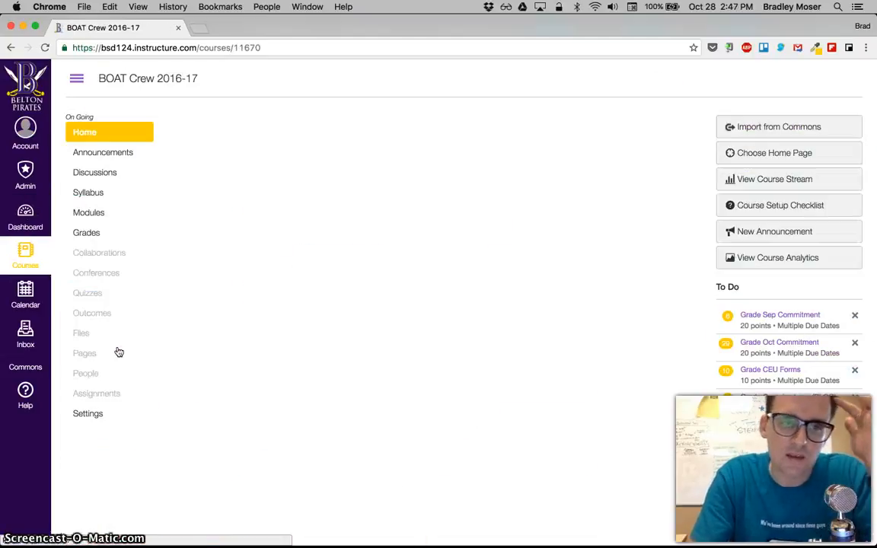
left_click(77, 79)
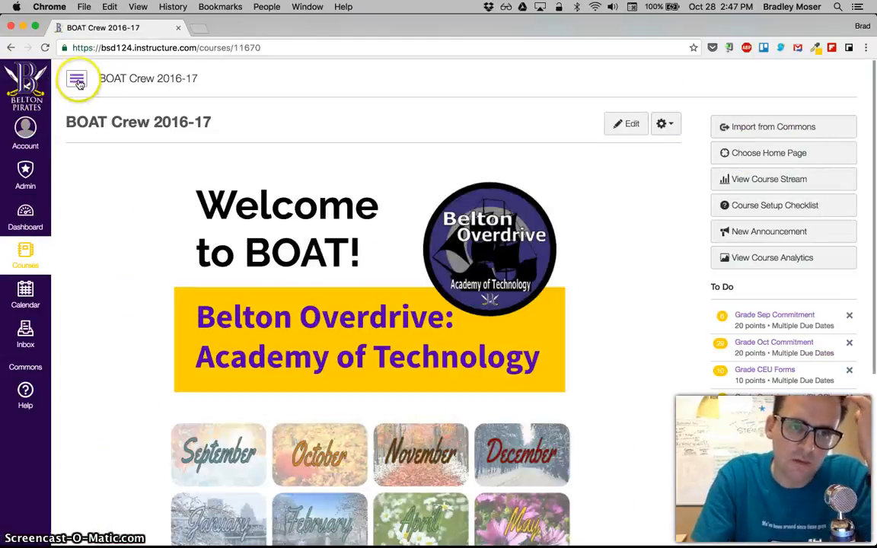
scroll(321, 333, "down", 5)
scroll(321, 333, "up", 1)
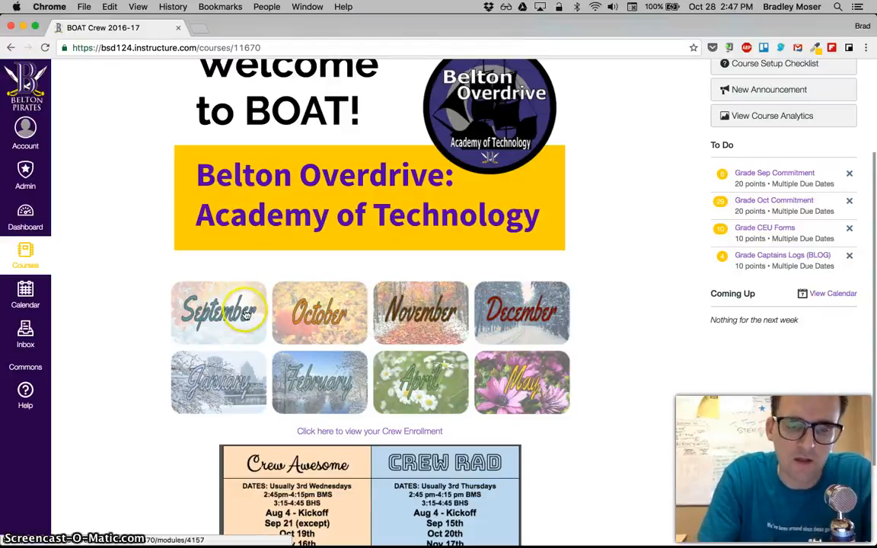
left_click(294, 318)
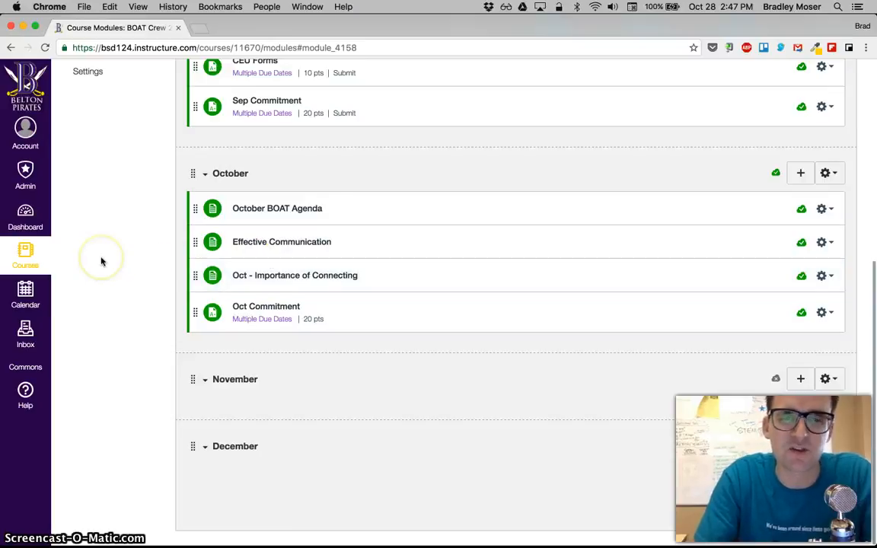
- Return to the sandbox course and review its home page display choices, closing them without saving
left_click(24, 221)
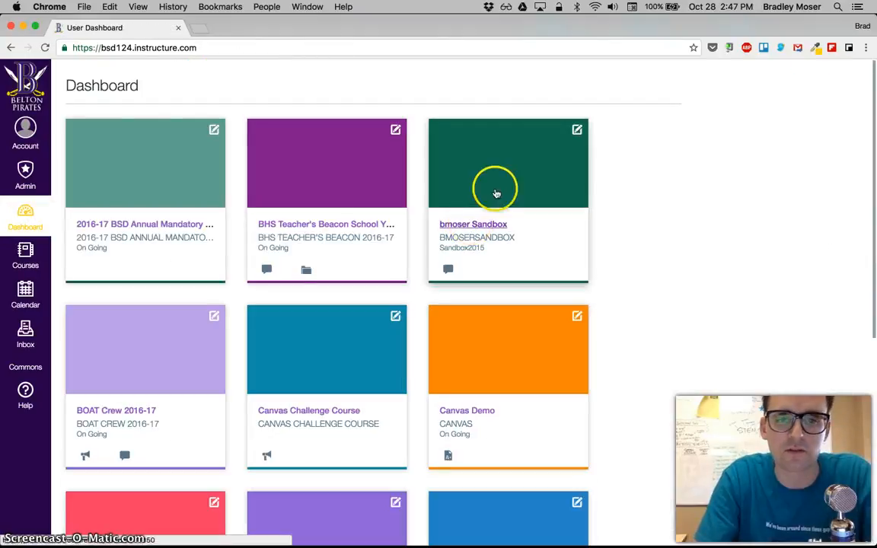
left_click(507, 173)
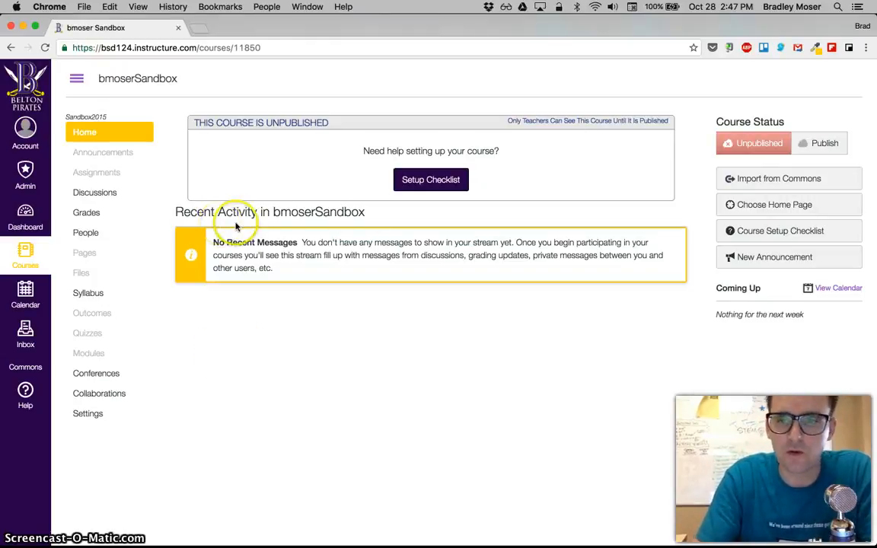
left_click(759, 207)
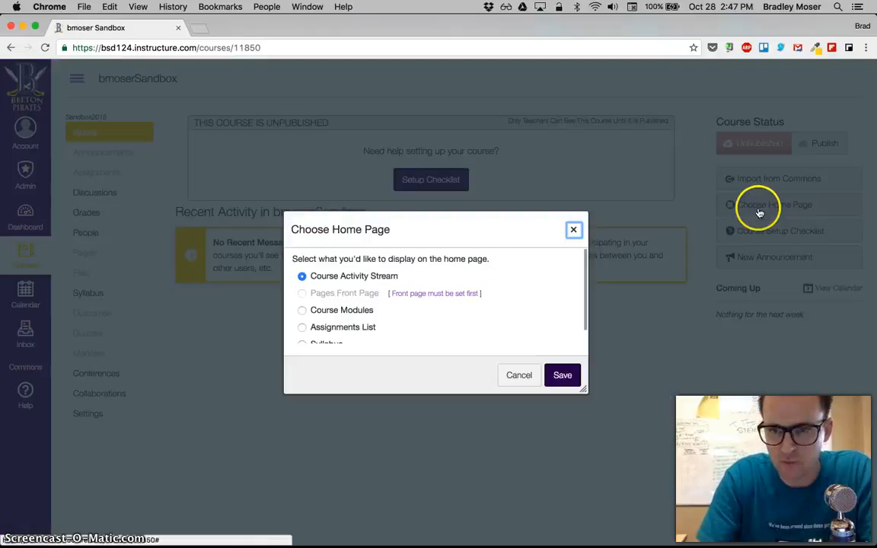
scroll(336, 284, "down", 1)
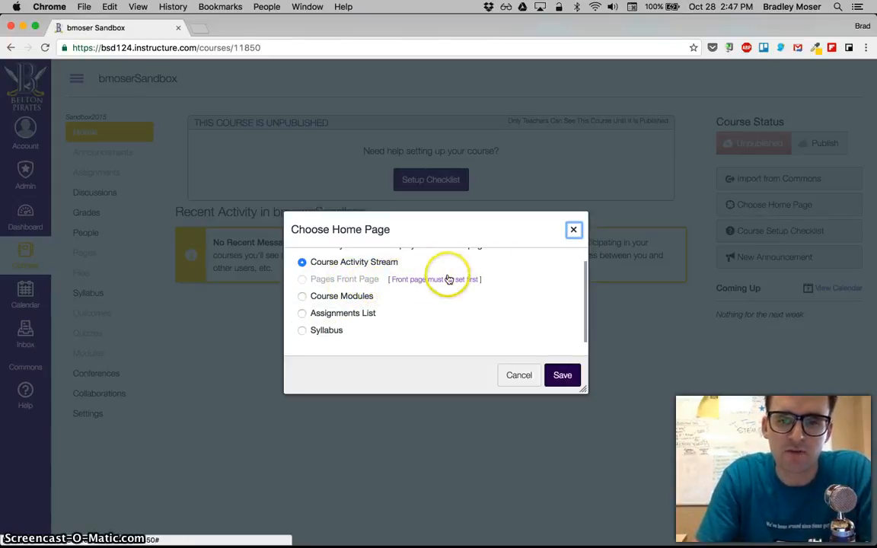
left_click(573, 229)
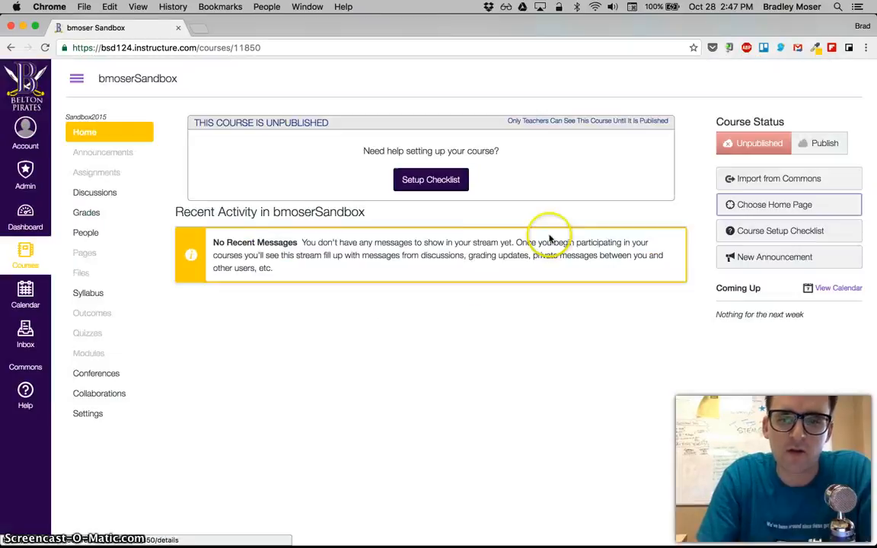
- Create a new page in the sandbox course and title it Homepage
left_click(97, 255)
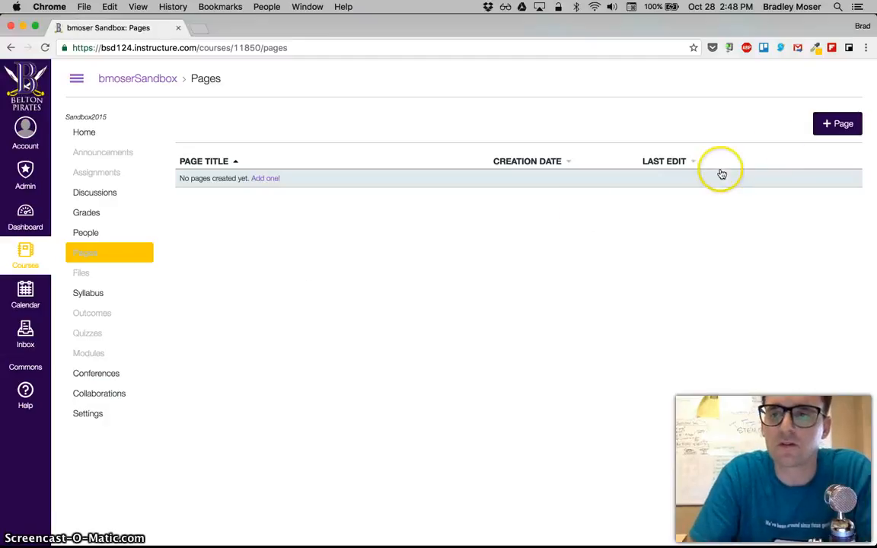
left_click(840, 124)
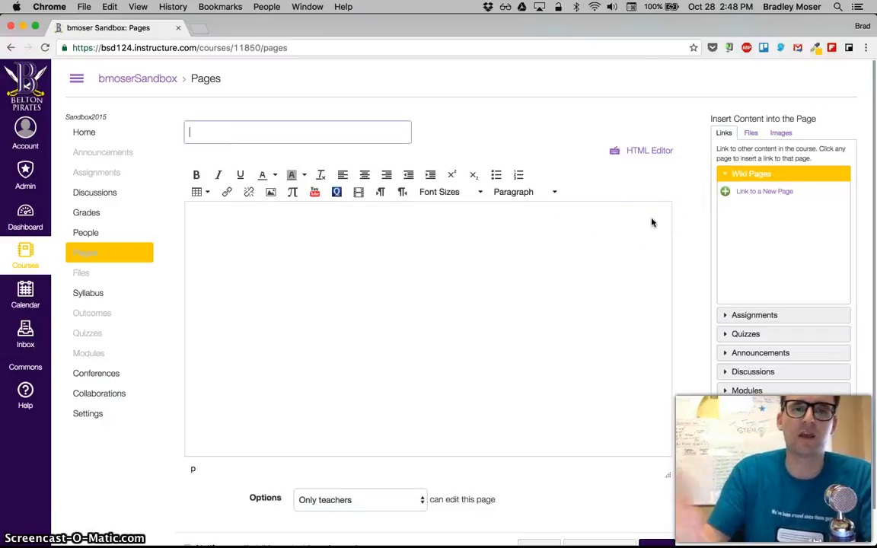
type("Home")
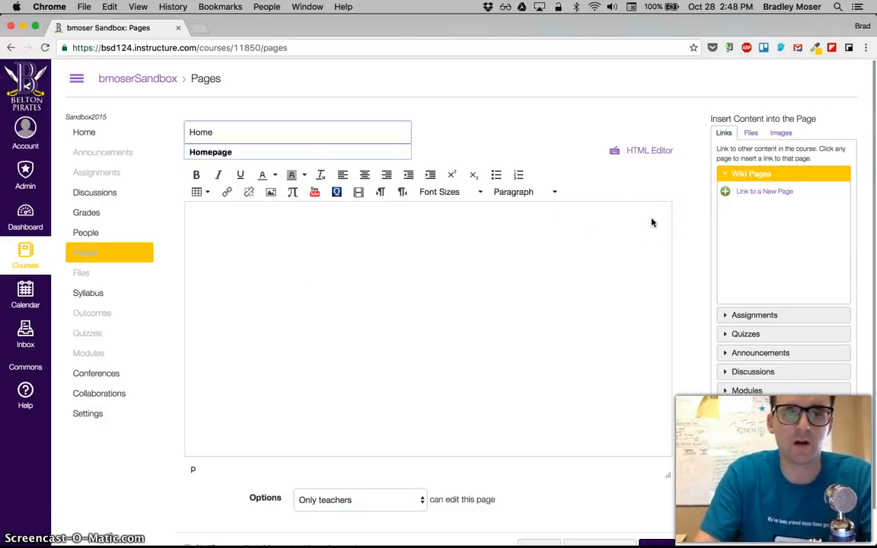
key("Down")
key("Return")
left_click(600, 298)
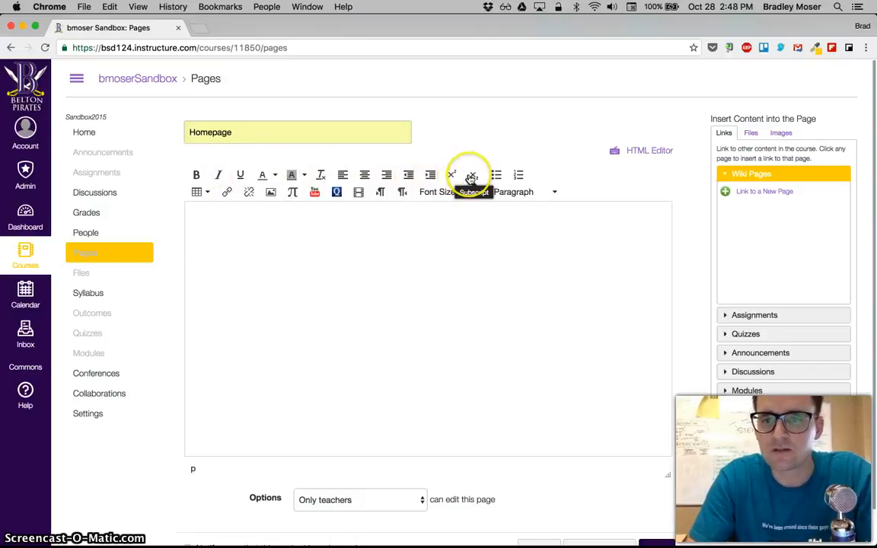
- Review the editor's font sizes and the media recording and upload options, then return to the empty page body
left_click(440, 195)
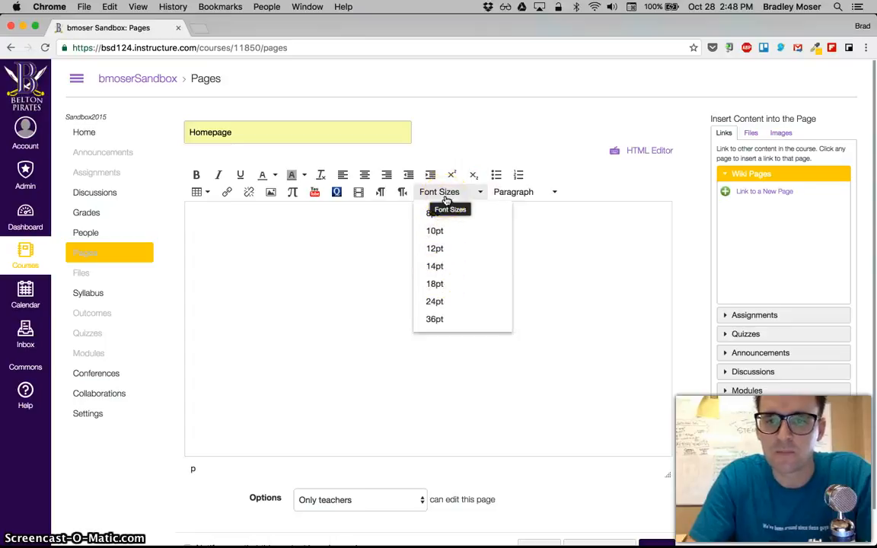
left_click(359, 192)
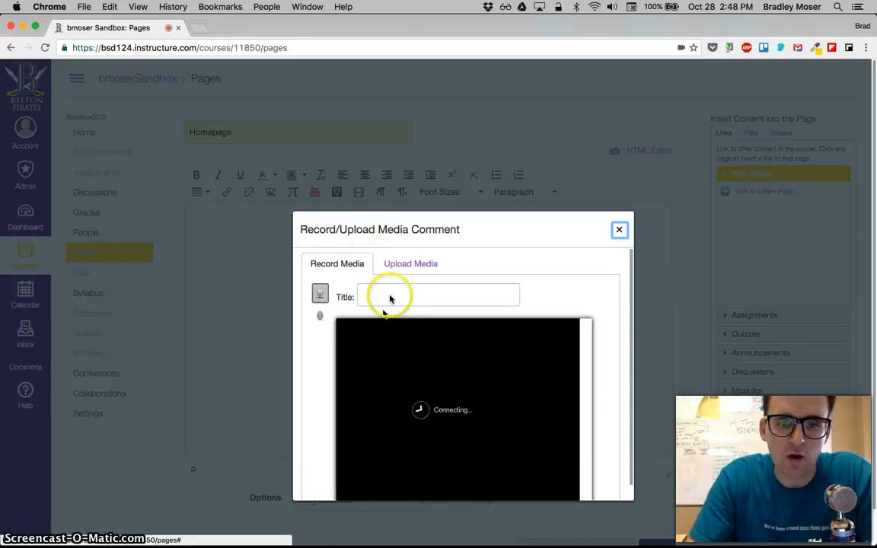
left_click(619, 230)
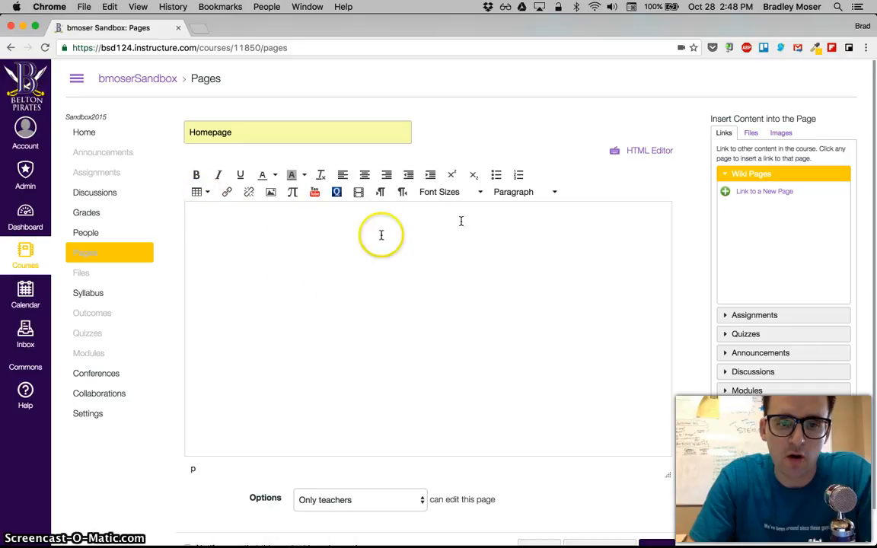
left_click(364, 264)
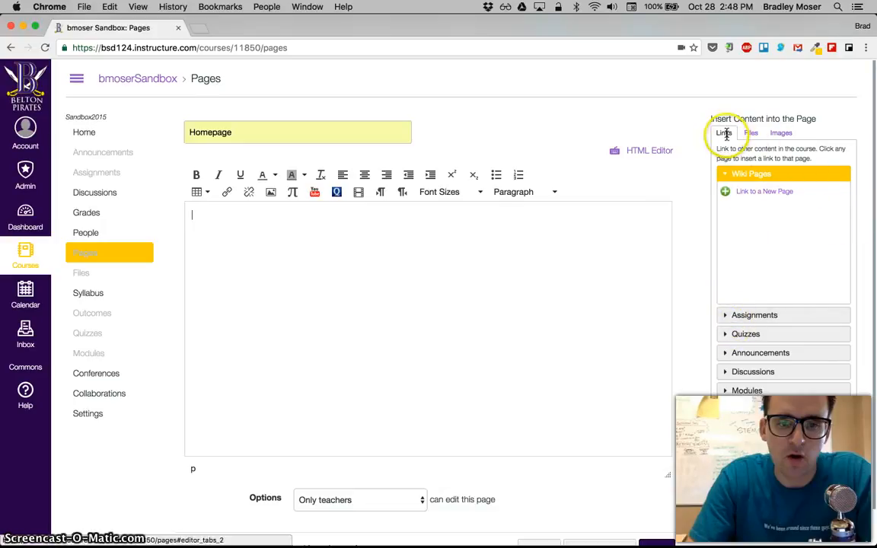
- Examine the course content available for insertion into the page: discussion, module and quiz links, files, and images
left_click(729, 371)
left_click(729, 389)
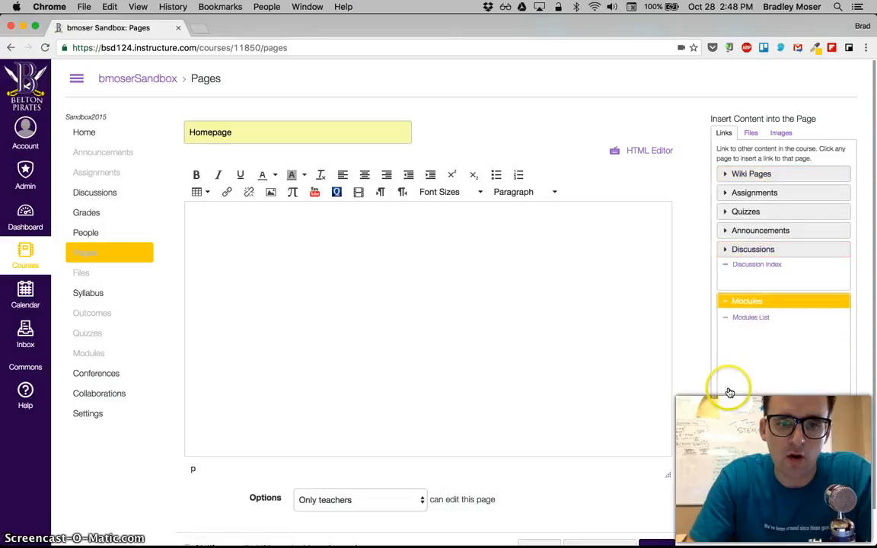
left_click(745, 213)
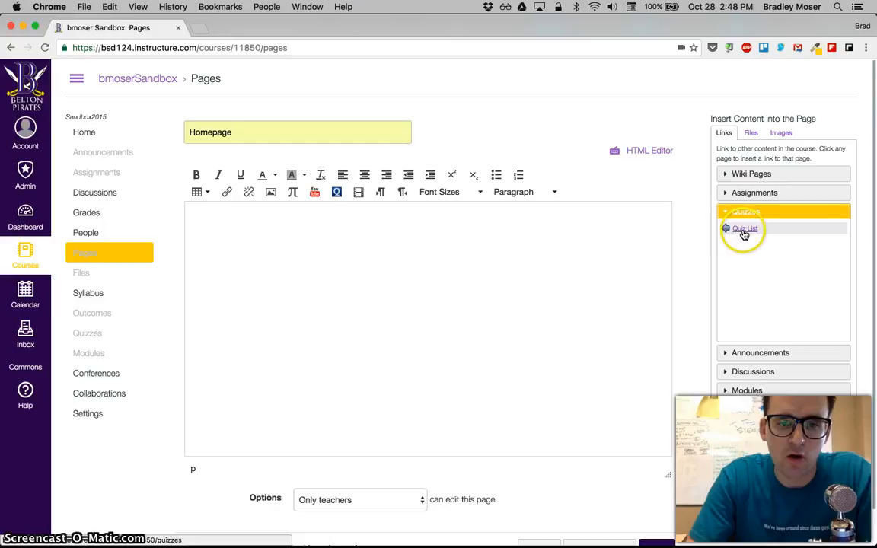
left_click(750, 133)
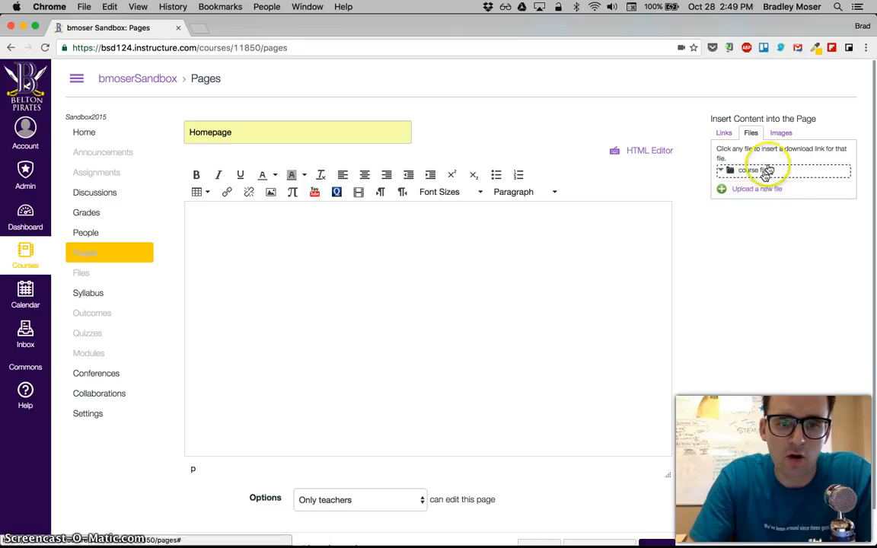
left_click(782, 134)
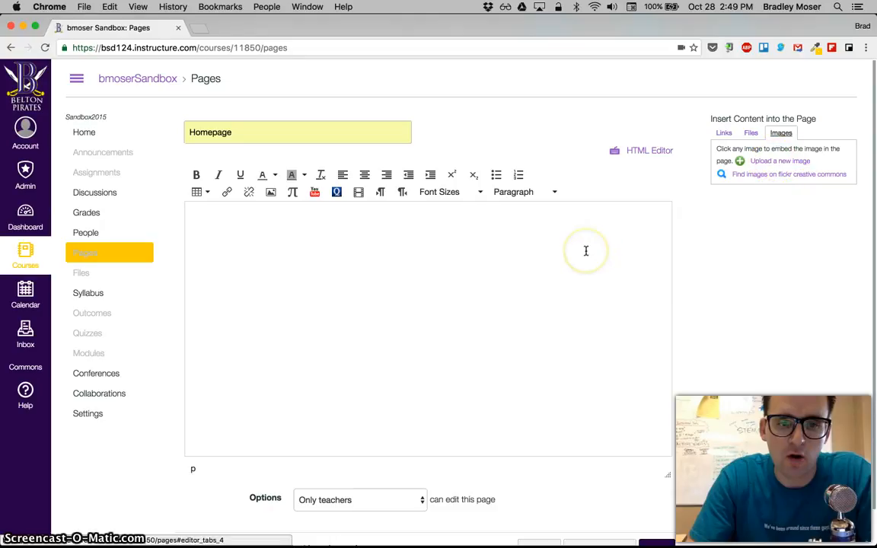
left_click(721, 134)
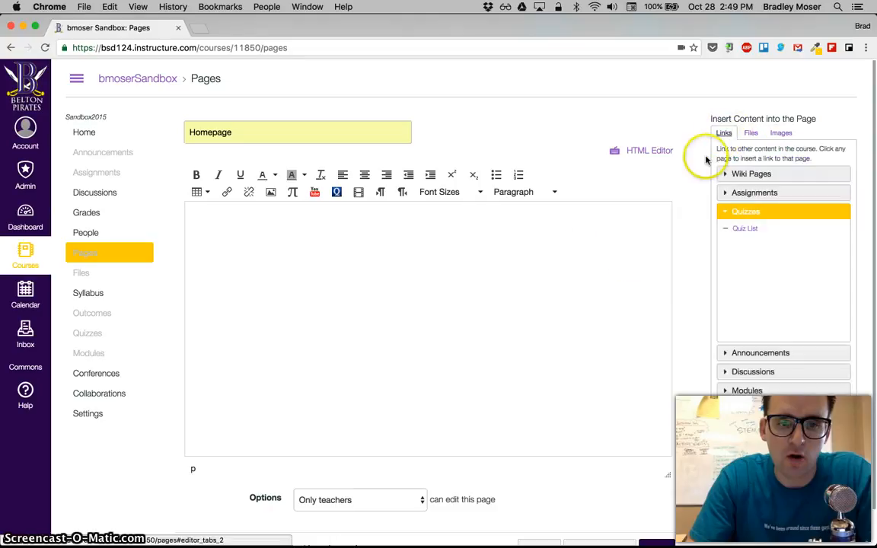
- Check the page's editing permissions and save options, and view its HTML source before returning to the rich content editor
scroll(503, 286, "down", 2)
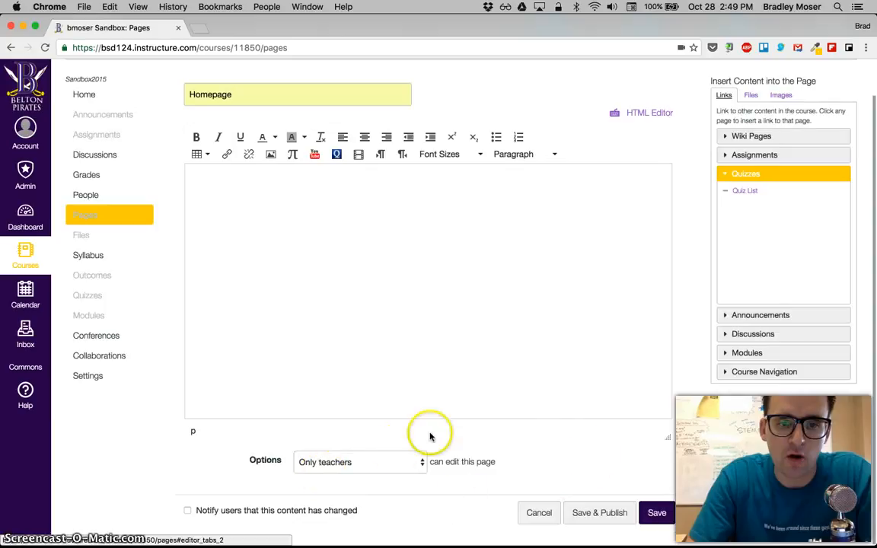
left_click(641, 116)
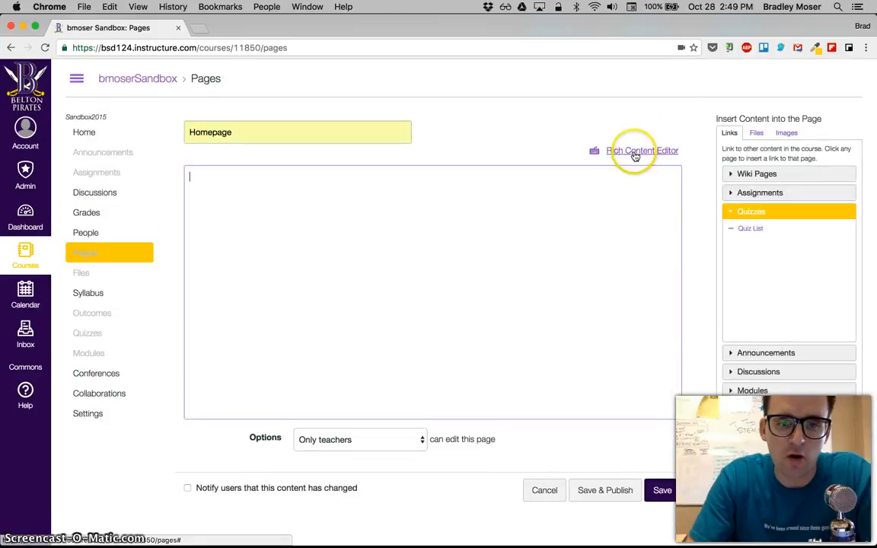
left_click(628, 155)
left_click(646, 152)
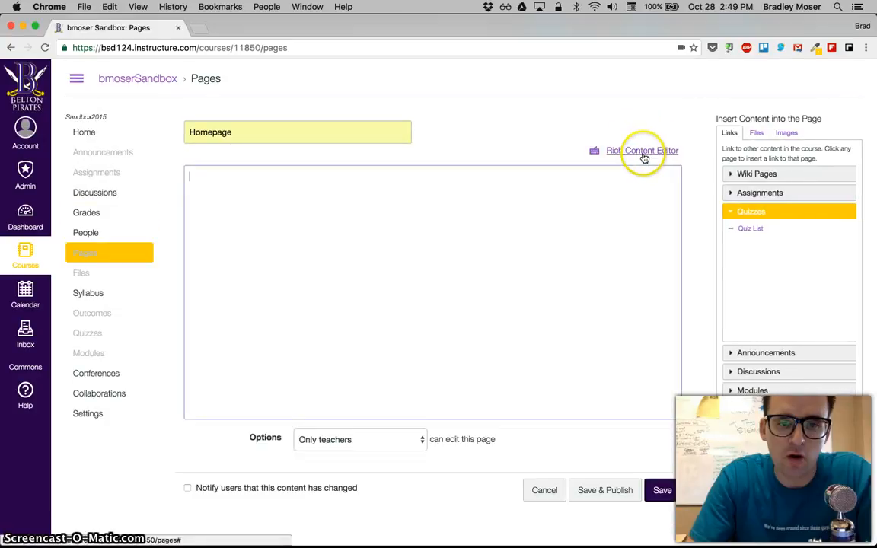
left_click(646, 152)
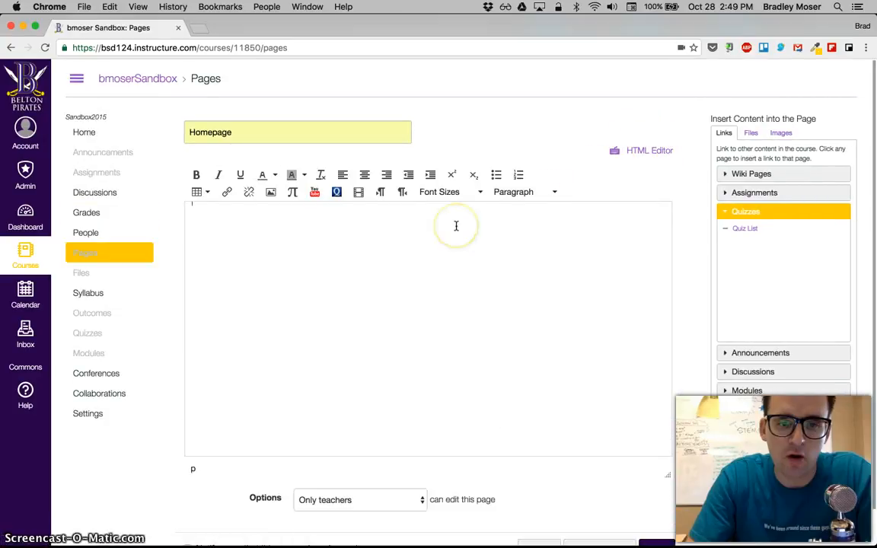
- Write "Welcome to iBSDpd" in the page body and the teacher's name below it, with an empty line in between
left_click(411, 287)
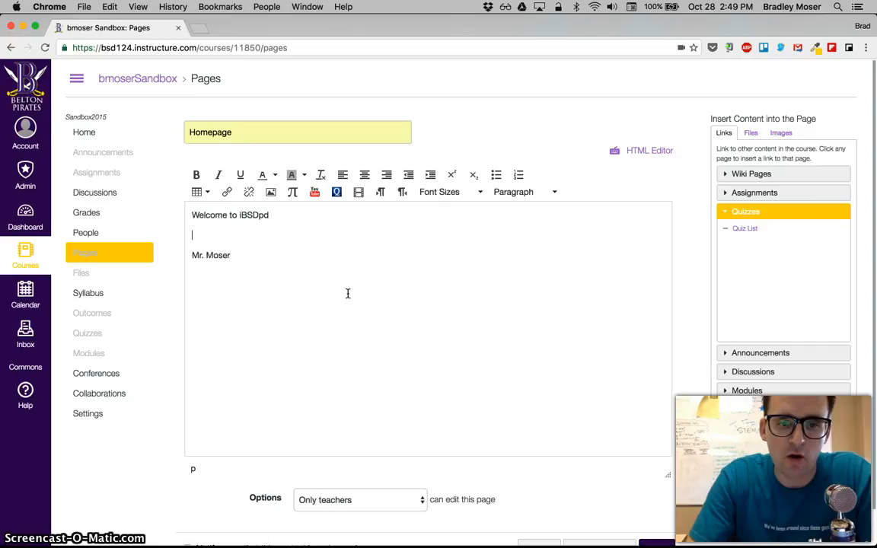
left_click(198, 235)
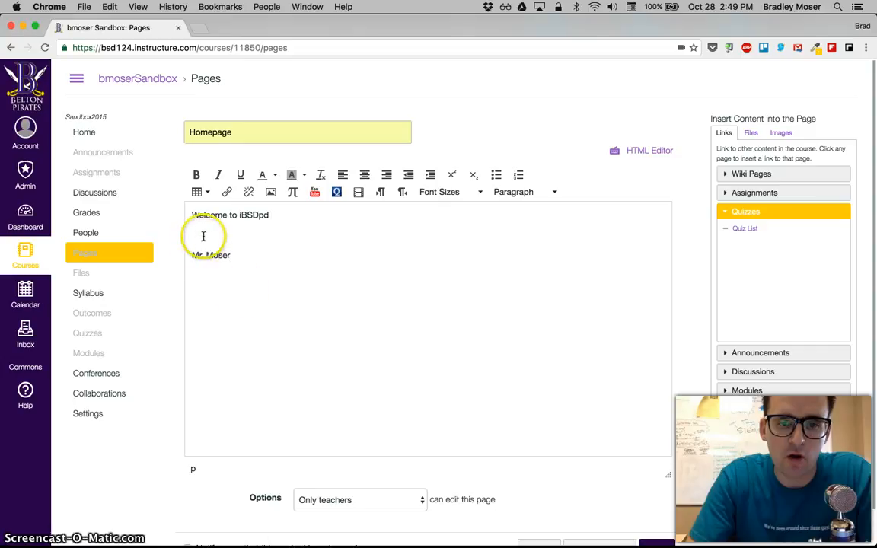
- Search Flickr for "technology" images to insert on the empty line below the greeting
left_click(268, 193)
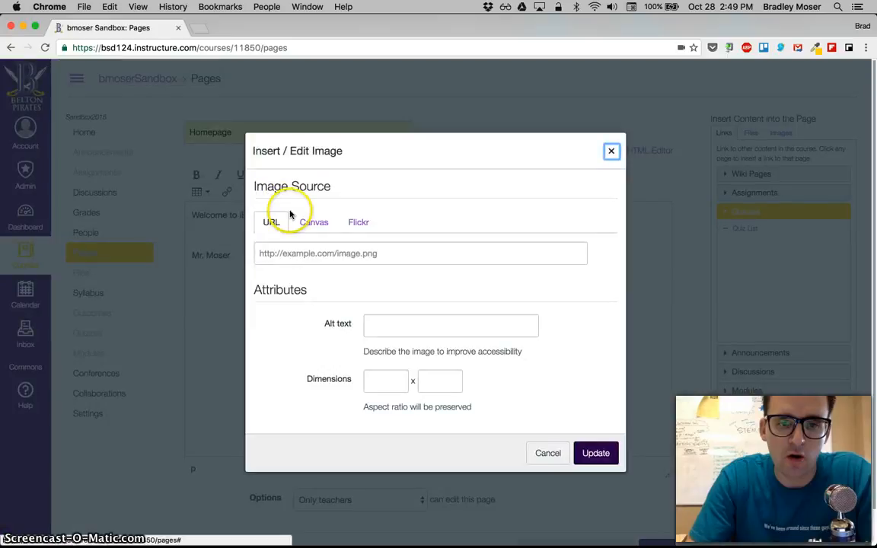
left_click(360, 224)
left_click(332, 256)
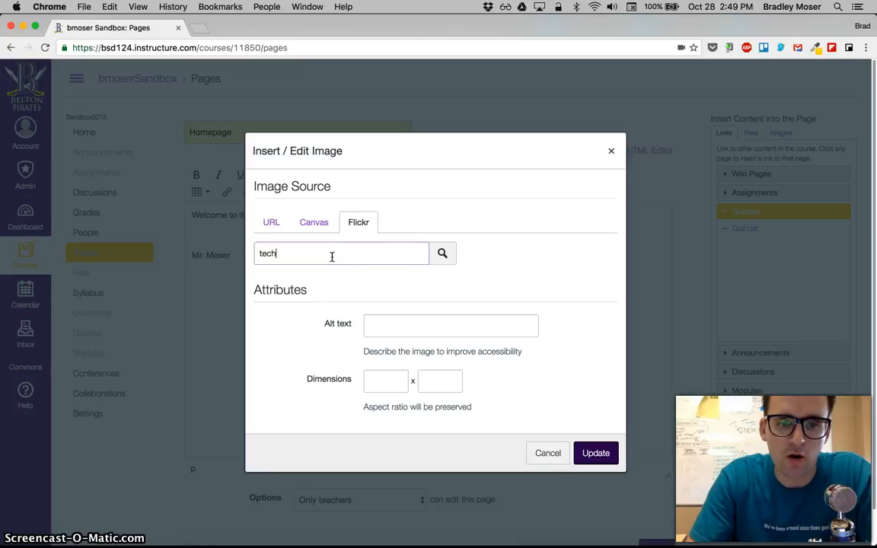
key("Return")
left_click(333, 293)
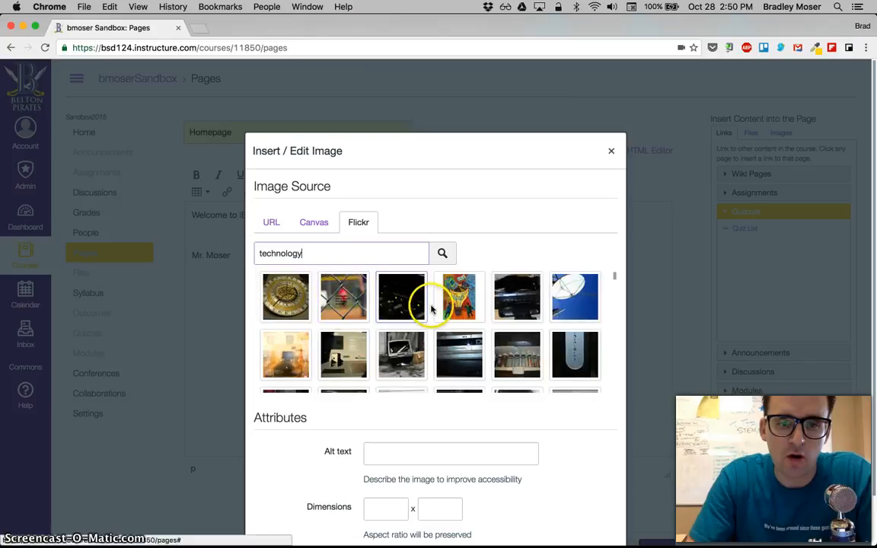
- Find the brown-toned close-up photo of a phone keypad among the Flickr results and insert it into the page
scroll(419, 344, "down", 2)
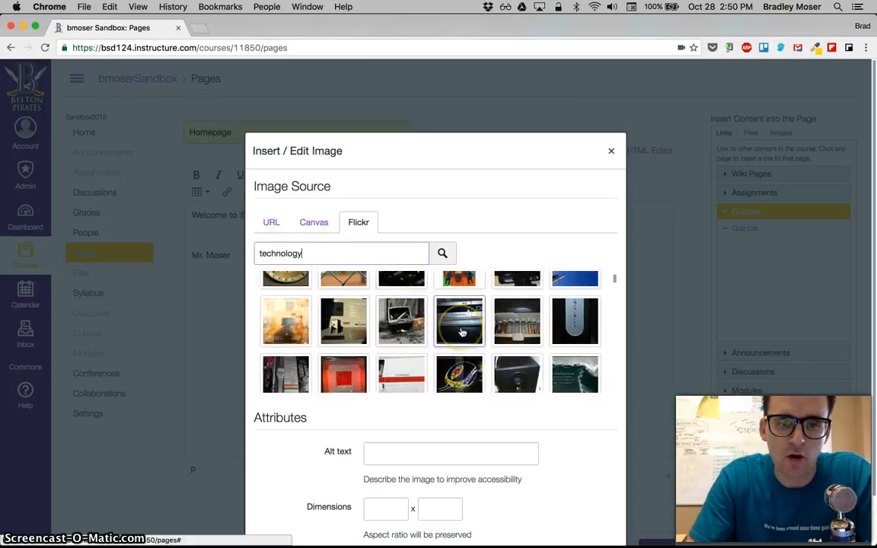
scroll(461, 333, "down", 3)
scroll(461, 333, "down", 3)
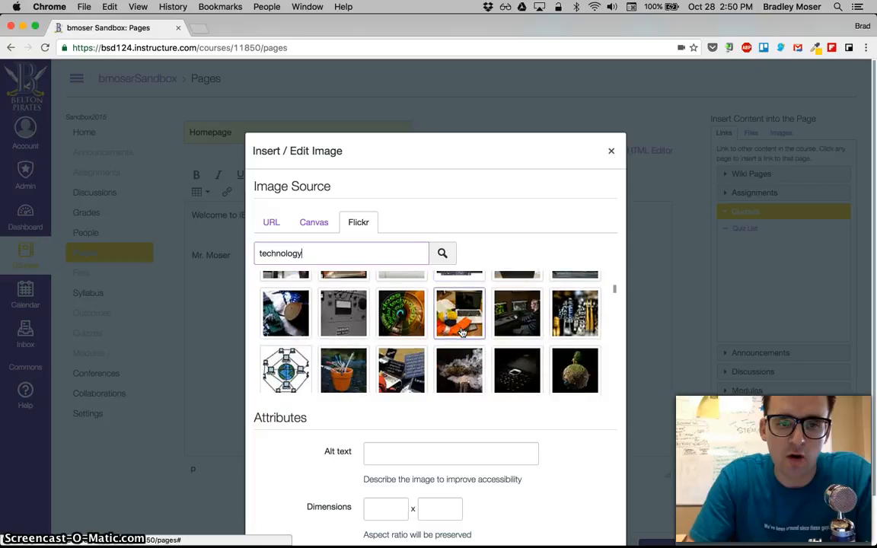
scroll(461, 332, "down", 1)
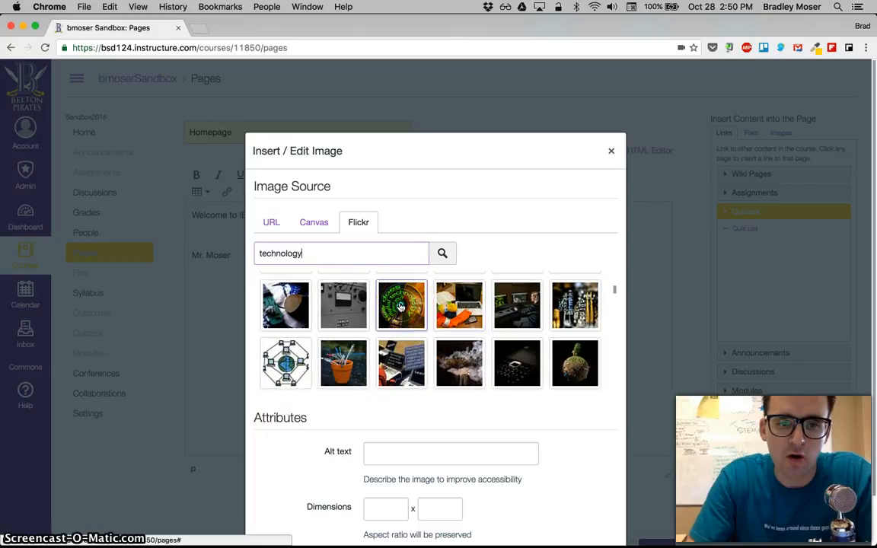
scroll(401, 304, "down", 3)
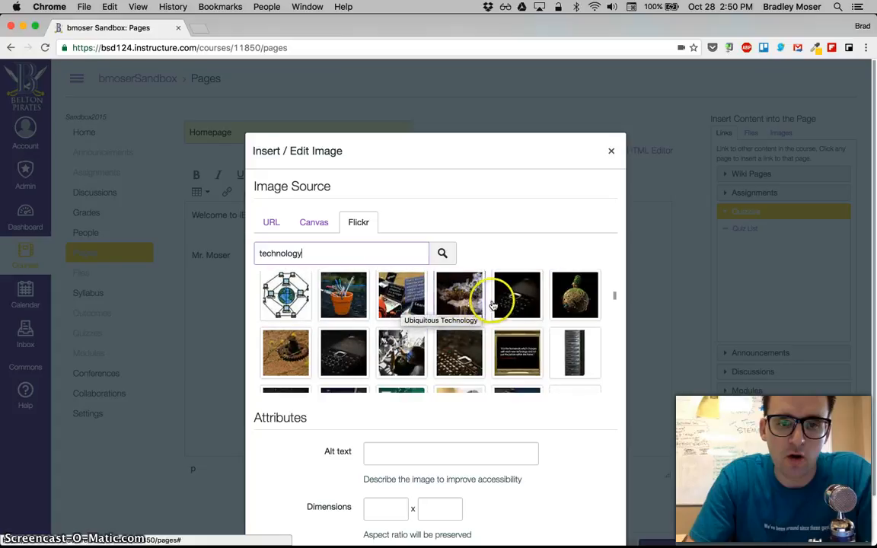
double_click(459, 352)
- Shrink the inserted phone keypad photo proportionally to a bit less than half its size
scroll(372, 323, "down", 1)
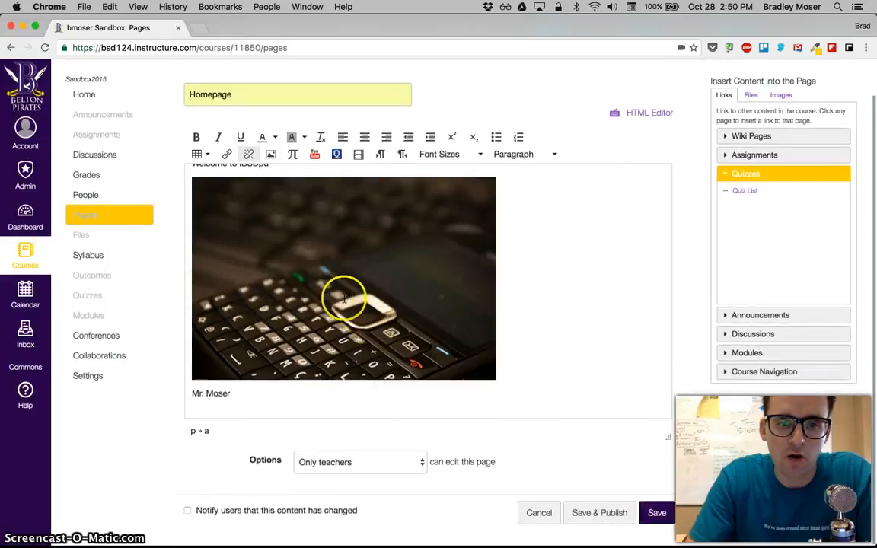
left_click(434, 336)
left_click_drag(495, 378, 323, 268)
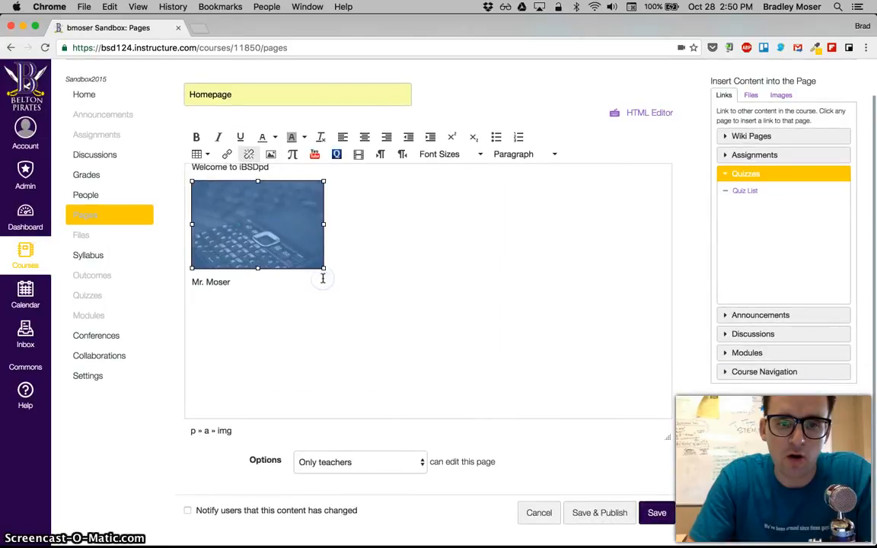
scroll(327, 266, "up", 1)
left_click(350, 246)
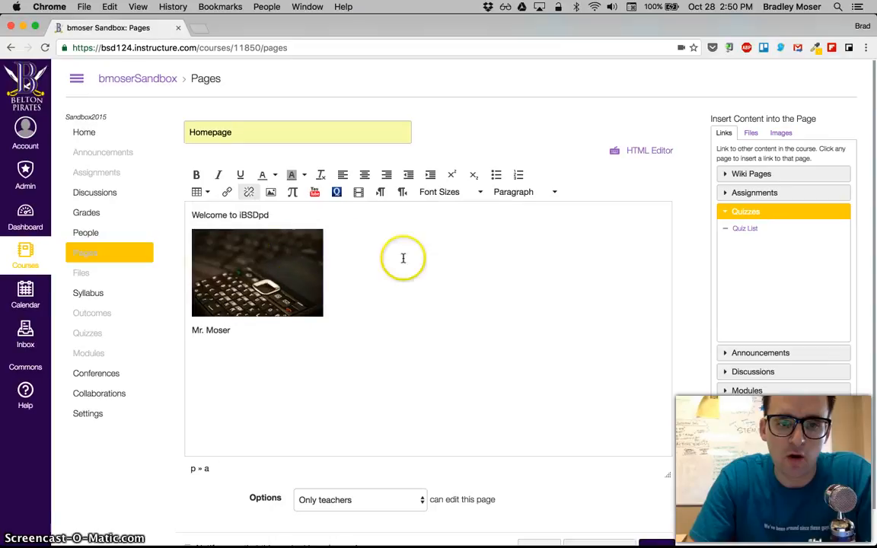
- Add empty lines between the photo and the teacher's name, and start choosing a file for a new image upload to course files
left_click(352, 256)
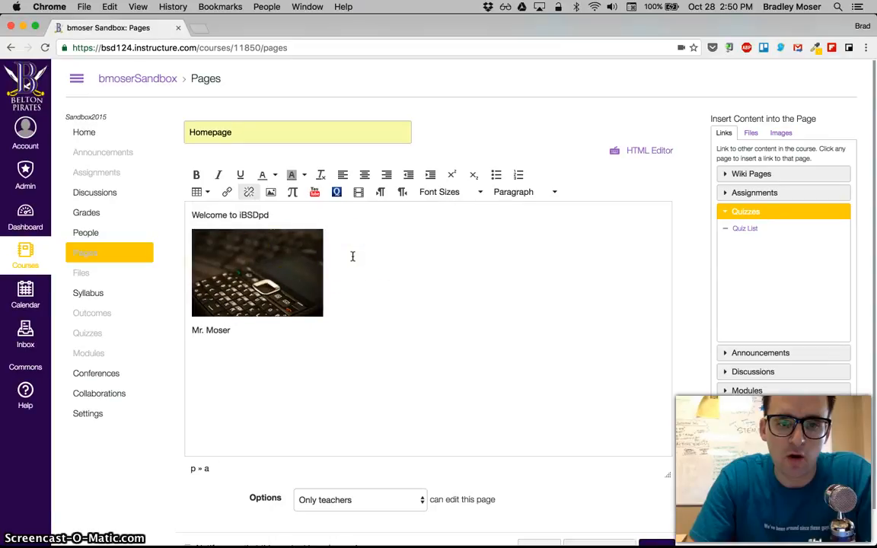
left_click(368, 290)
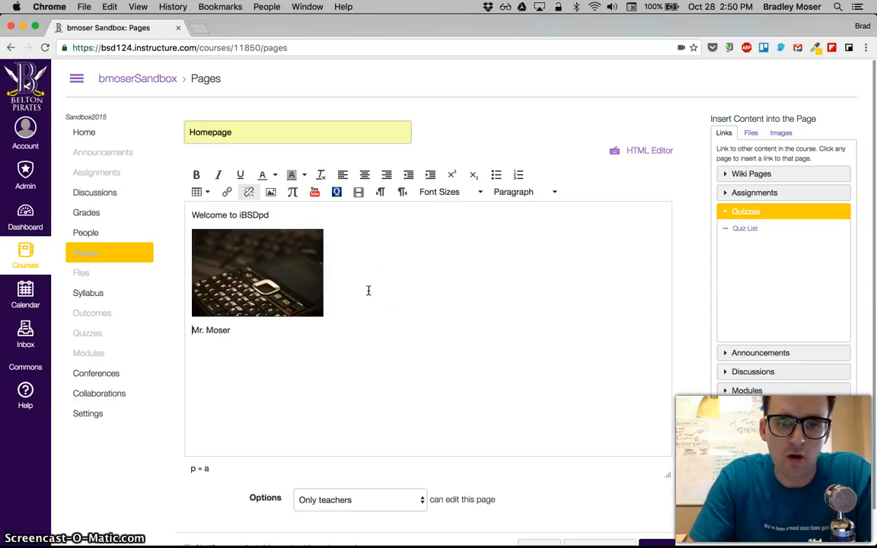
left_click(781, 132)
left_click(771, 162)
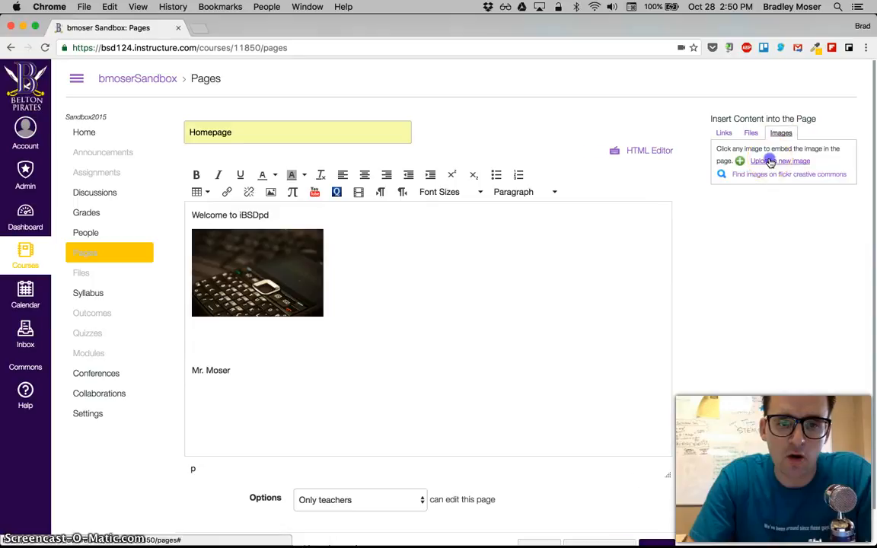
left_click(711, 202)
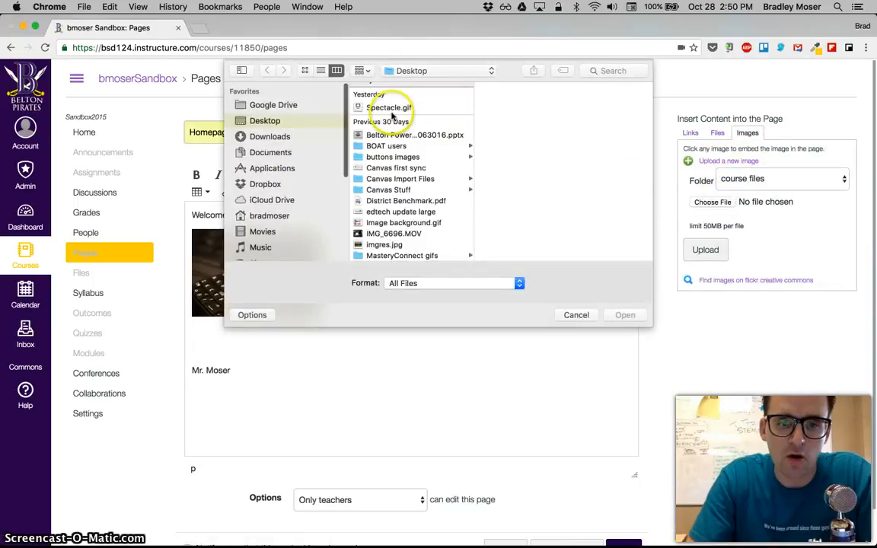
- Choose ibsdpd Logo.png from the Desktop folder Canvas Files iBSDpd and upload it into the page
scroll(376, 118, "up", 3)
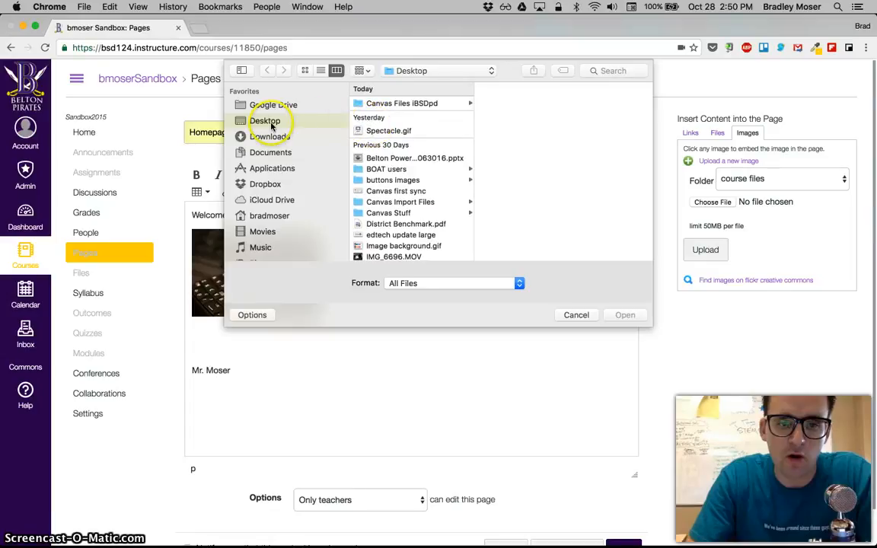
scroll(392, 189, "down", 3)
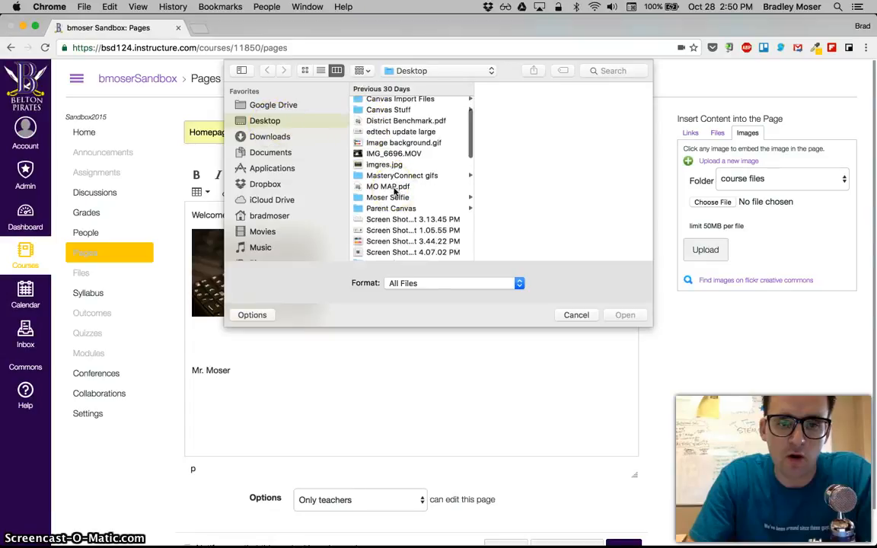
scroll(394, 190, "down", 10)
scroll(394, 187, "up", 10)
scroll(395, 180, "down", 1)
left_click(382, 107)
key("Right")
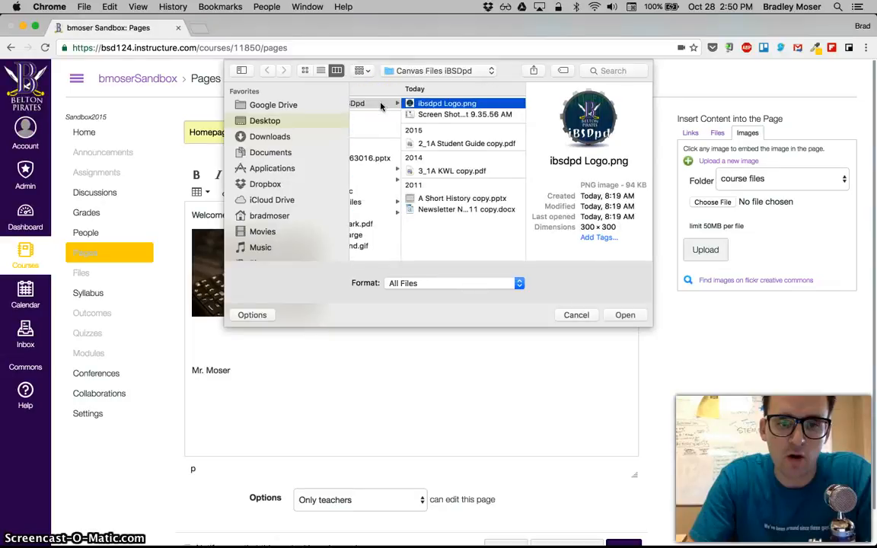
double_click(451, 106)
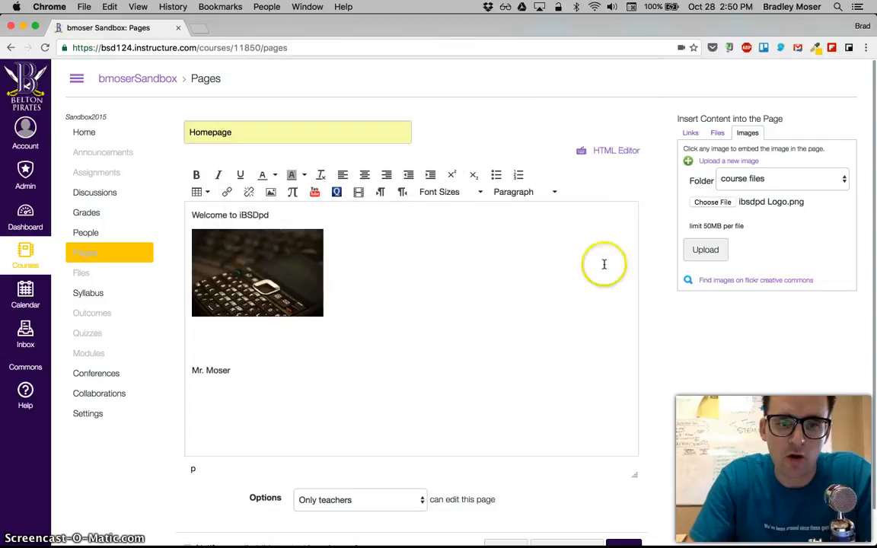
left_click(708, 249)
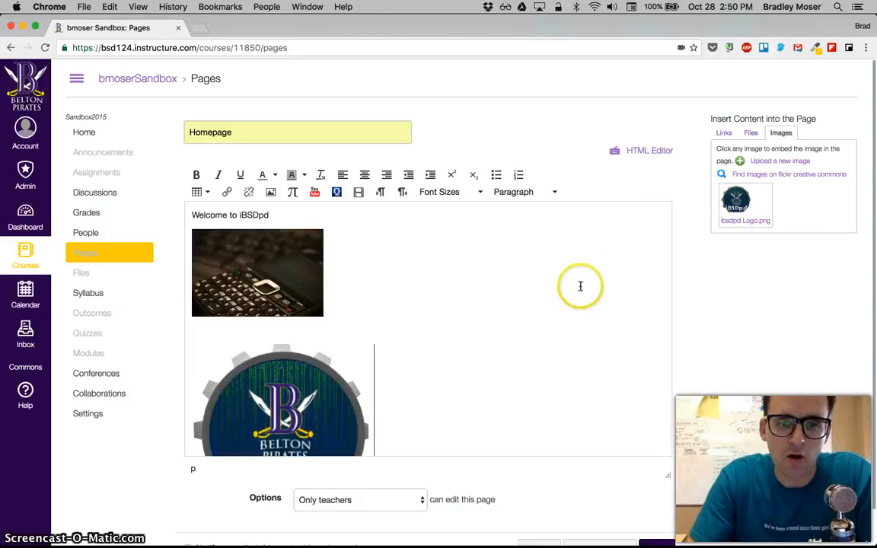
- Shrink the uploaded iBSDpd logo proportionally to about half its size
scroll(308, 397, "down", 3)
left_click(278, 312)
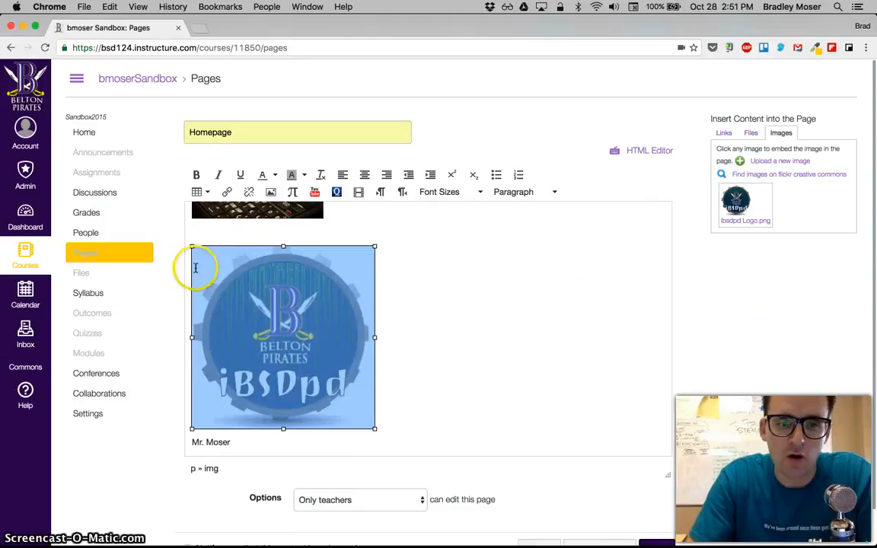
left_click_drag(190, 246, 281, 316)
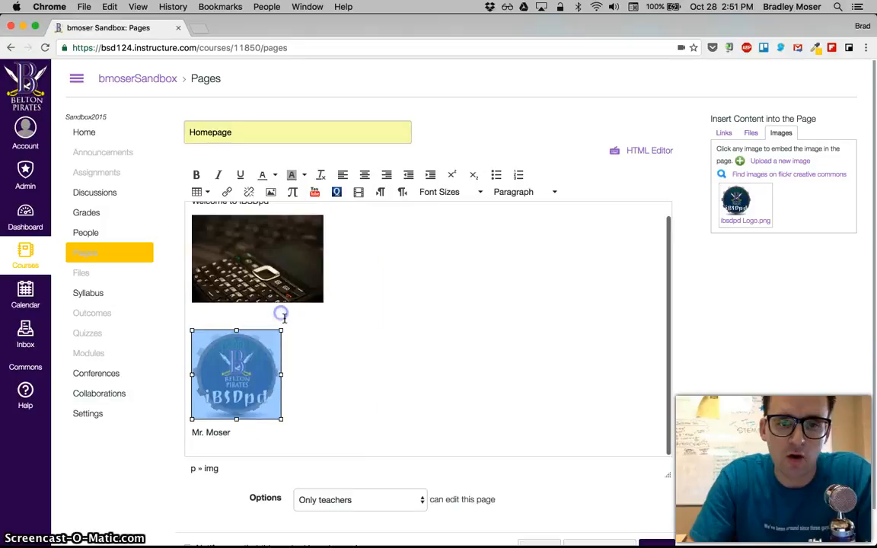
left_click(354, 327)
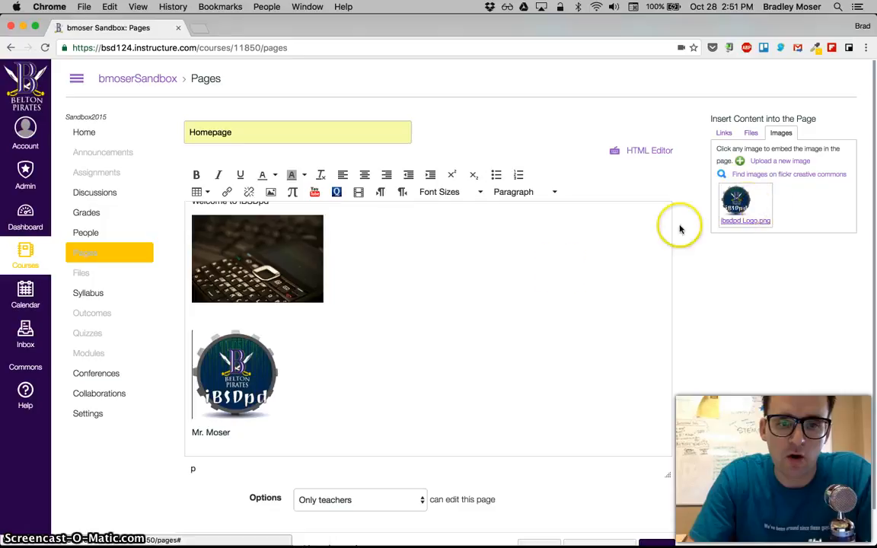
- Delete the logo from the page body and reinsert ibsdpd Logo.png from the uploaded course images
scroll(558, 268, "down", 1)
left_click(445, 304)
key("BackSpace")
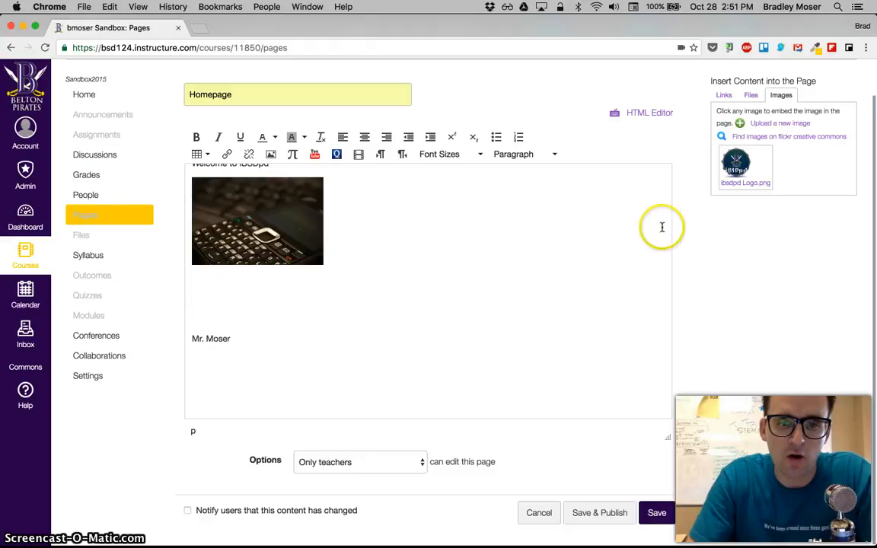
left_click(735, 163)
- Reduce the full-size iBSDpd logo on the page proportionally to about half its size
scroll(431, 317, "down", 2)
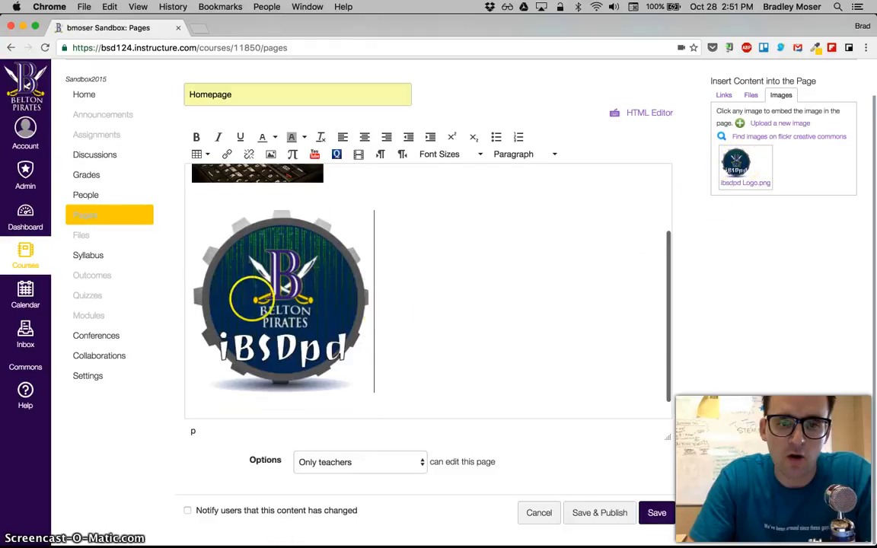
left_click(216, 254)
left_click_drag(191, 210, 263, 259)
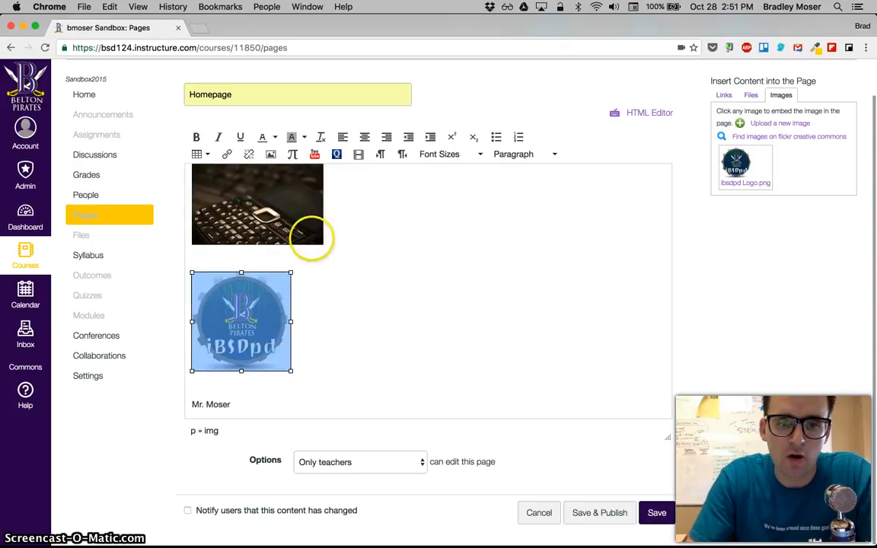
- Delete the phone keypad photo below the greeting, together with the line it occupied
scroll(313, 236, "up", 2)
left_click(268, 250)
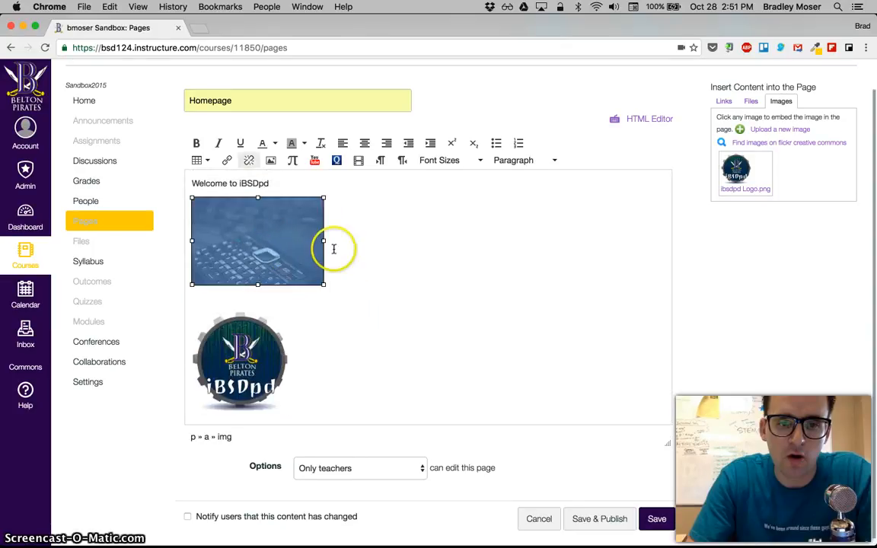
key("BackSpace")
key("BackSpace")
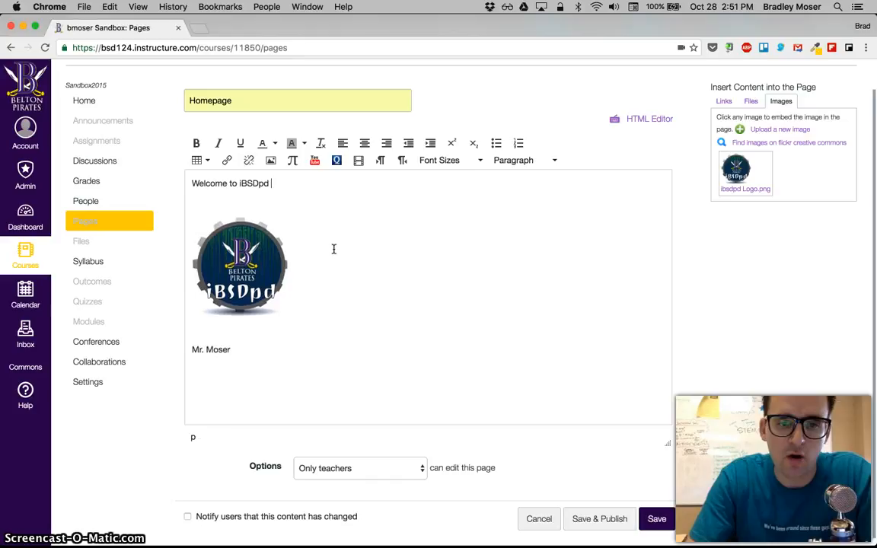
- Remove the empty lines around the logo and add the line "Get started with the modules" below the teacher's name
left_click(230, 264)
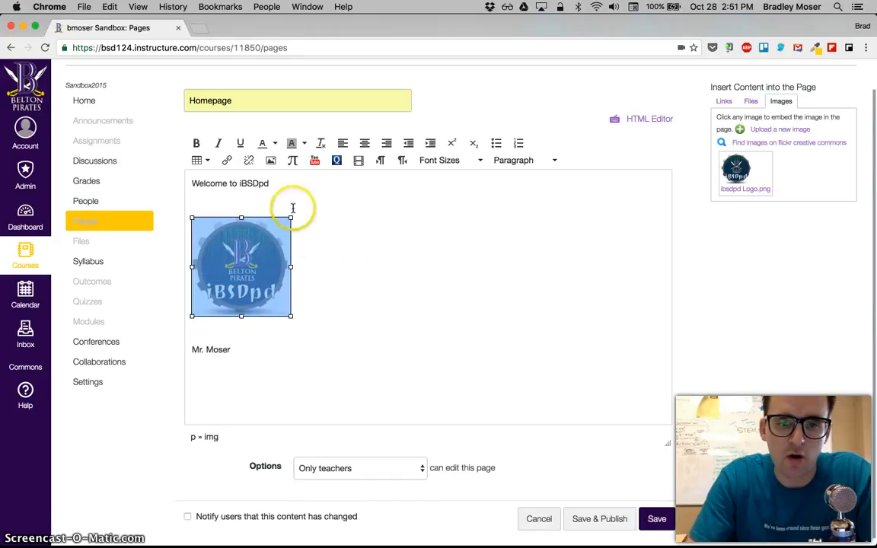
left_click(292, 207)
key("BackSpace")
left_click(244, 290)
left_click(242, 306)
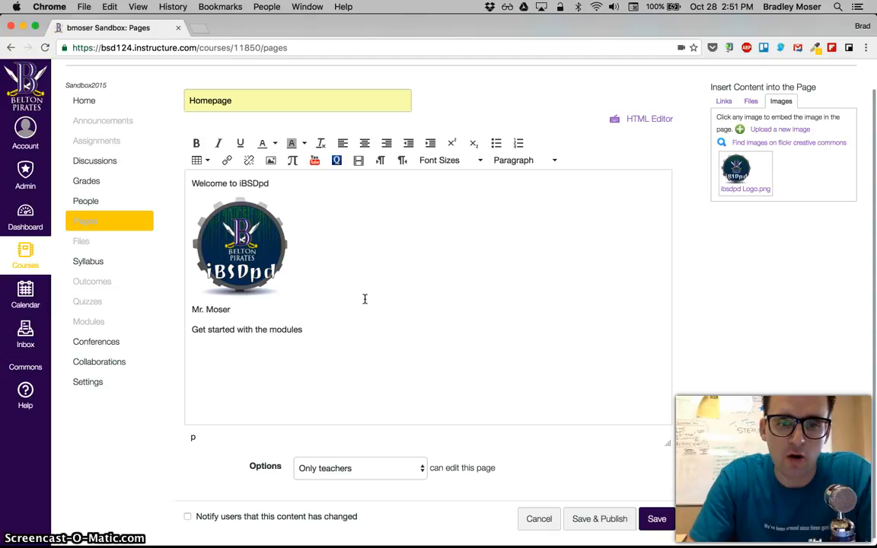
- Link the text "Get started with the modules" to the course's Modules List
key("shift+Home")
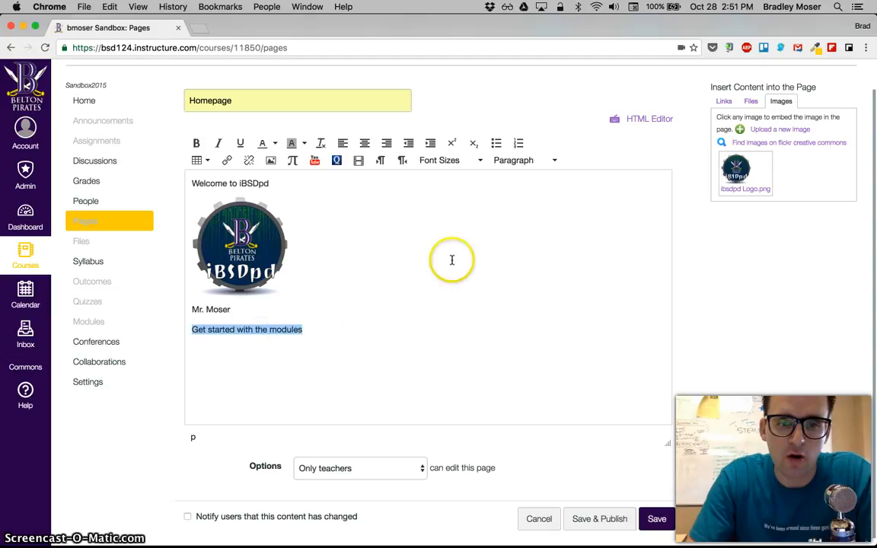
left_click(725, 102)
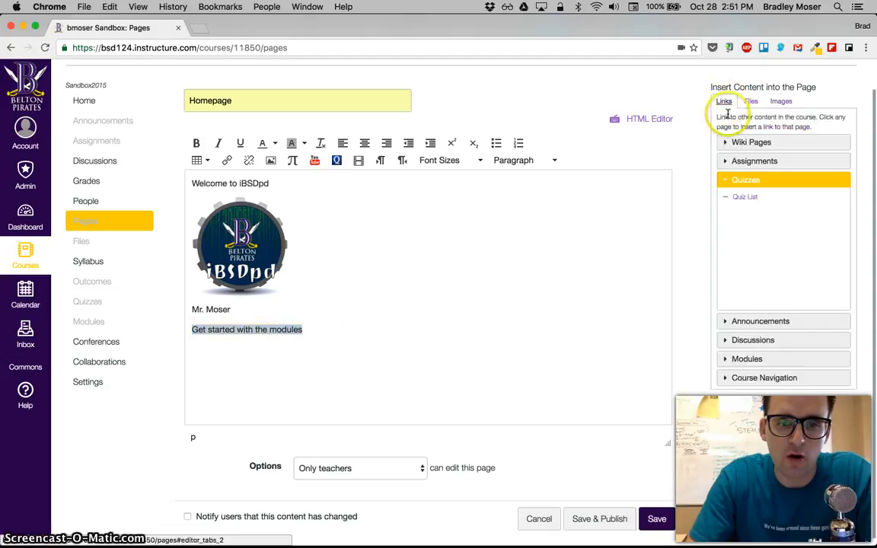
left_click(723, 359)
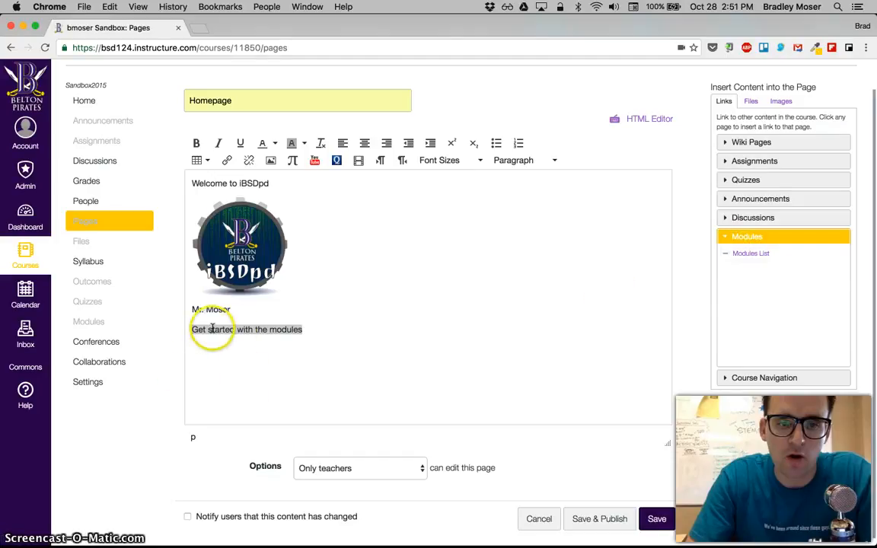
left_click(737, 253)
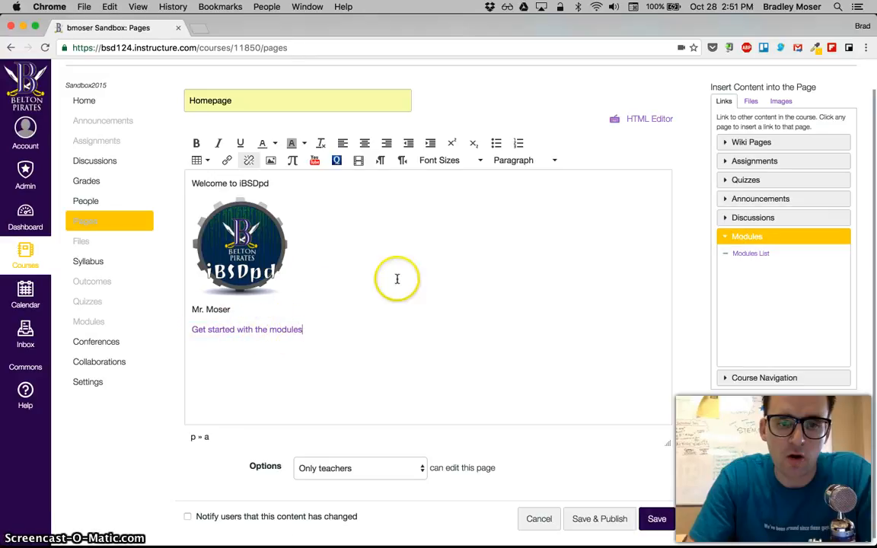
- Set all the text on the page to 18pt and center the entire content, including the logo
left_click(271, 329)
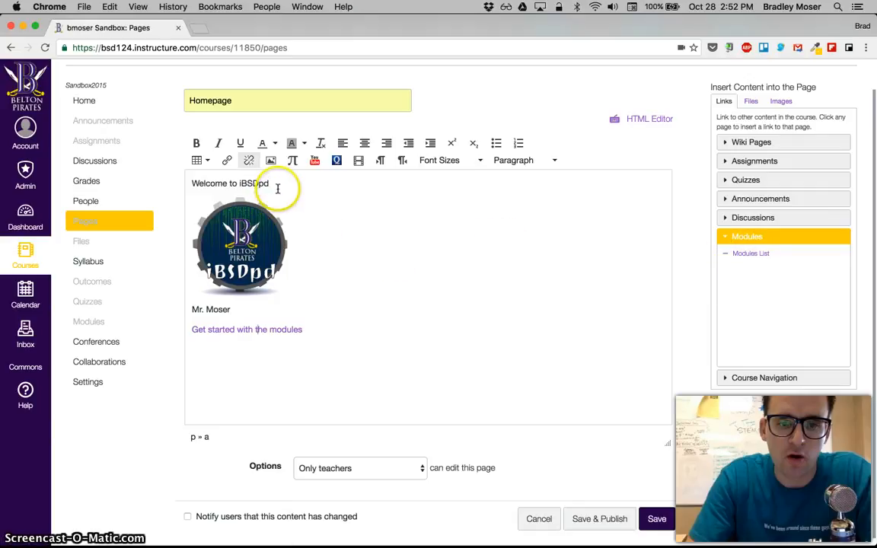
key("super+a")
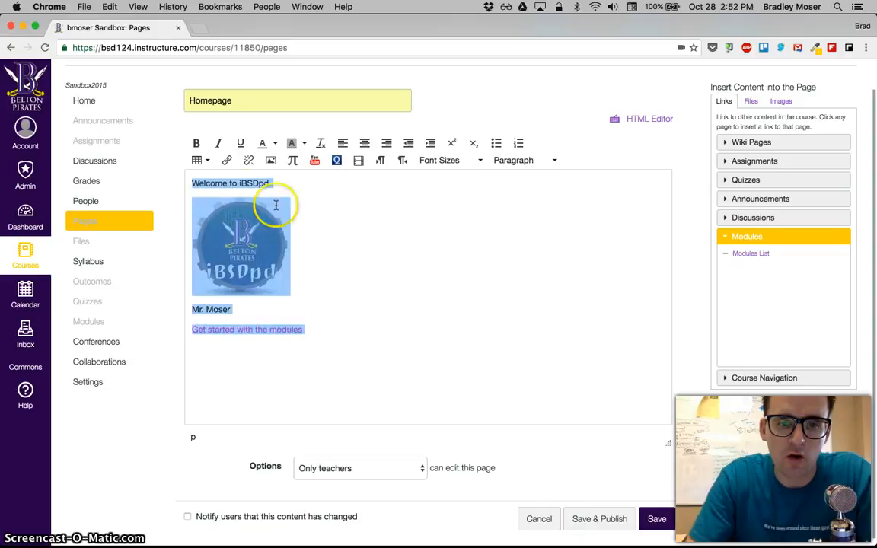
left_click(429, 163)
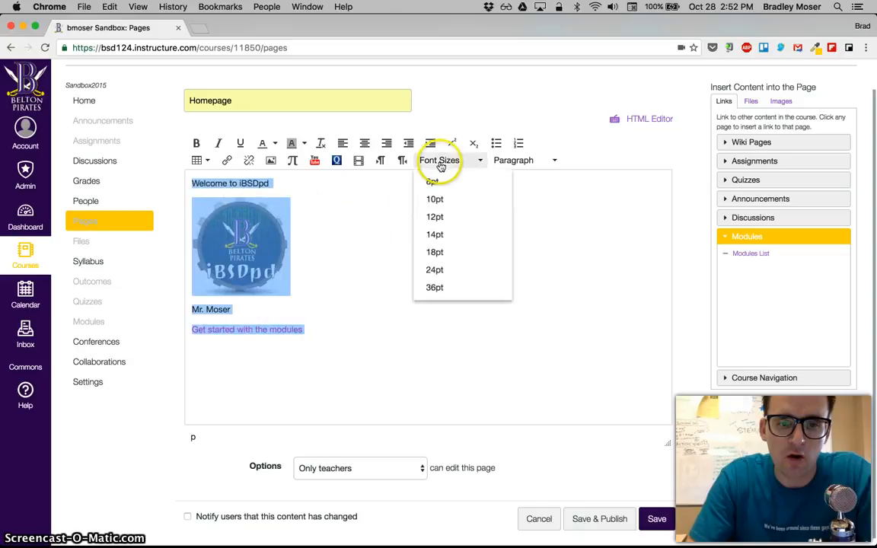
left_click(468, 252)
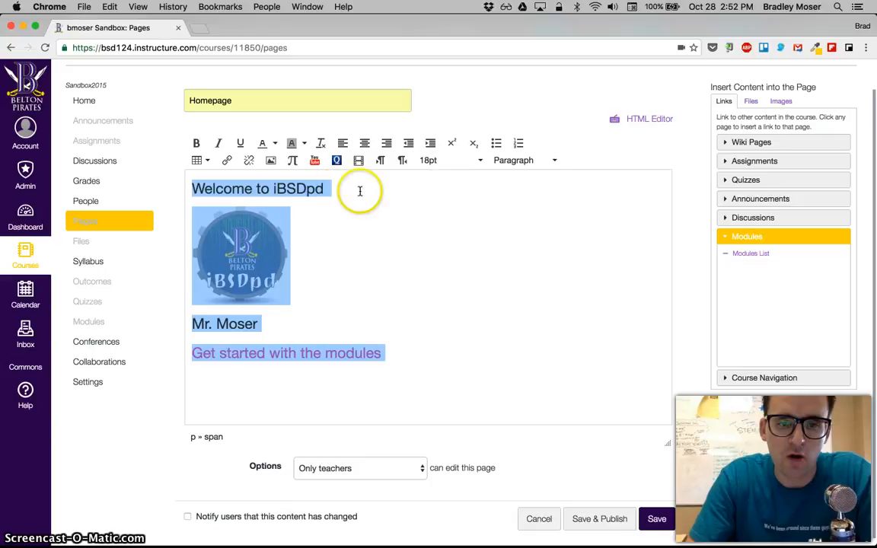
left_click(373, 142)
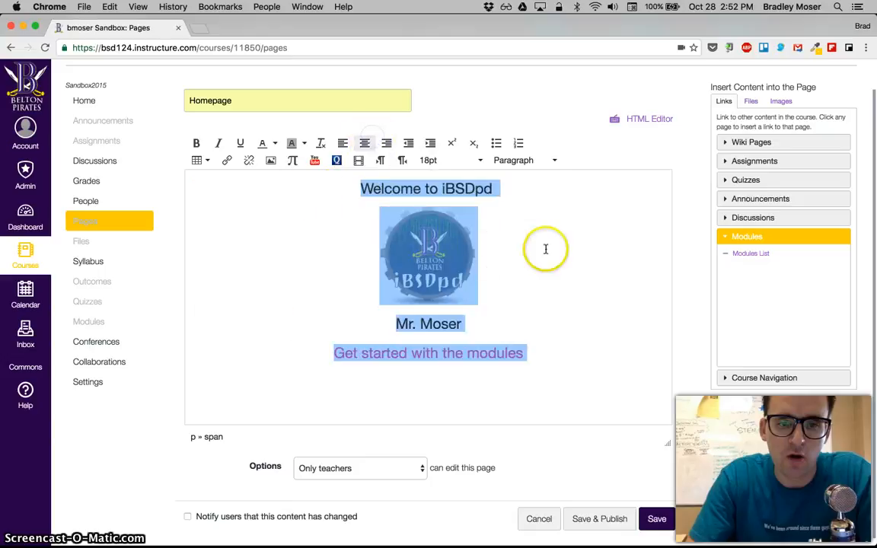
left_click(545, 249)
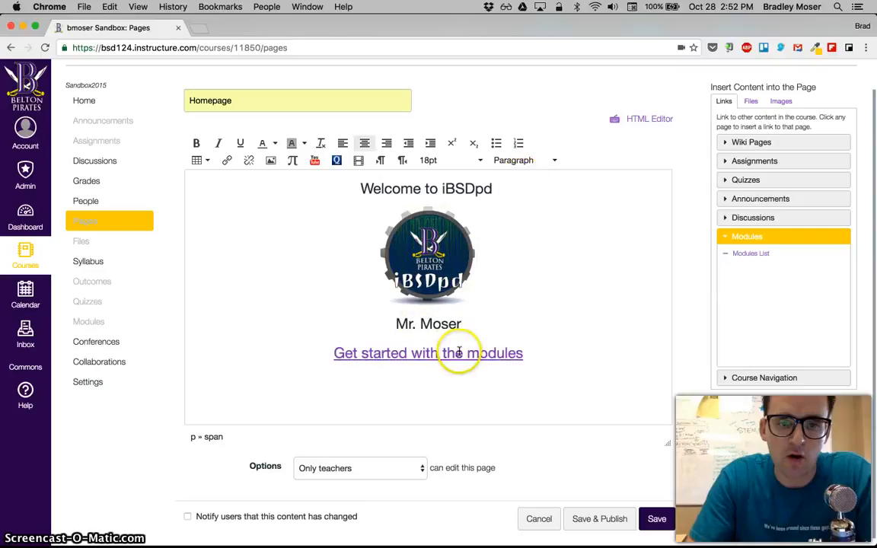
- Save and publish the Homepage page
scroll(626, 378, "down", 1)
left_click(659, 511)
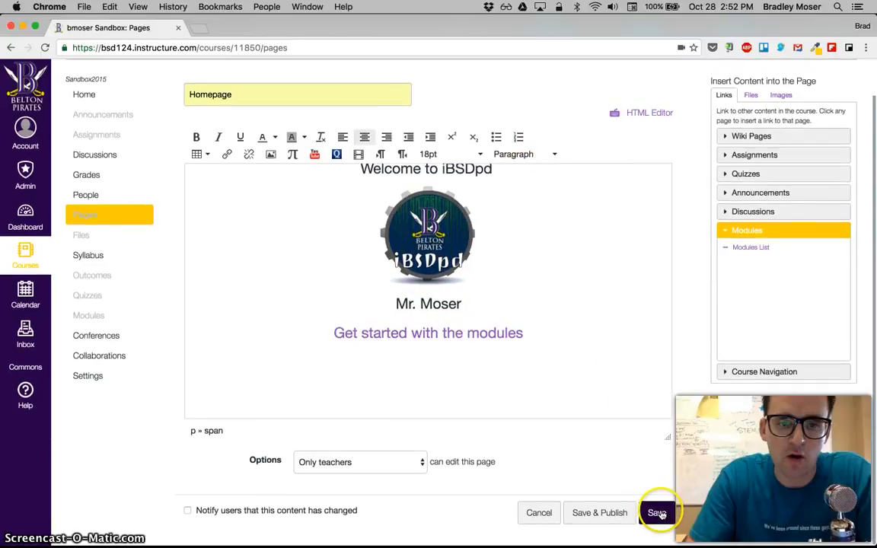
left_click(599, 512)
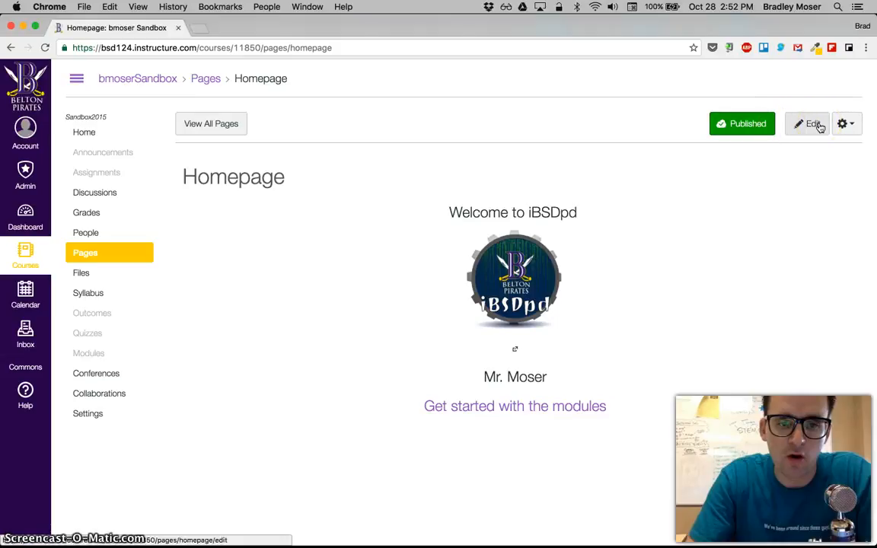
- Try to choose Pages Front Page as the course home page, and go to the Pages list where a front page is set
left_click(97, 141)
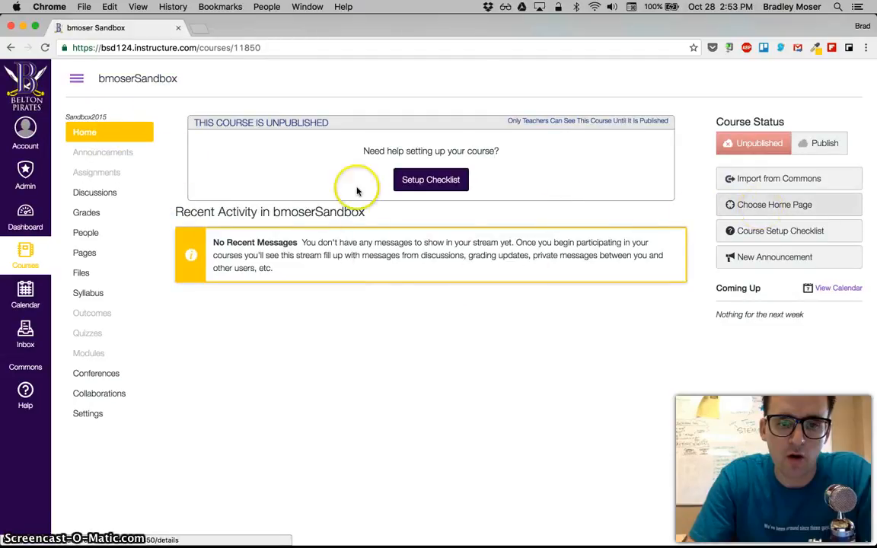
left_click(755, 211)
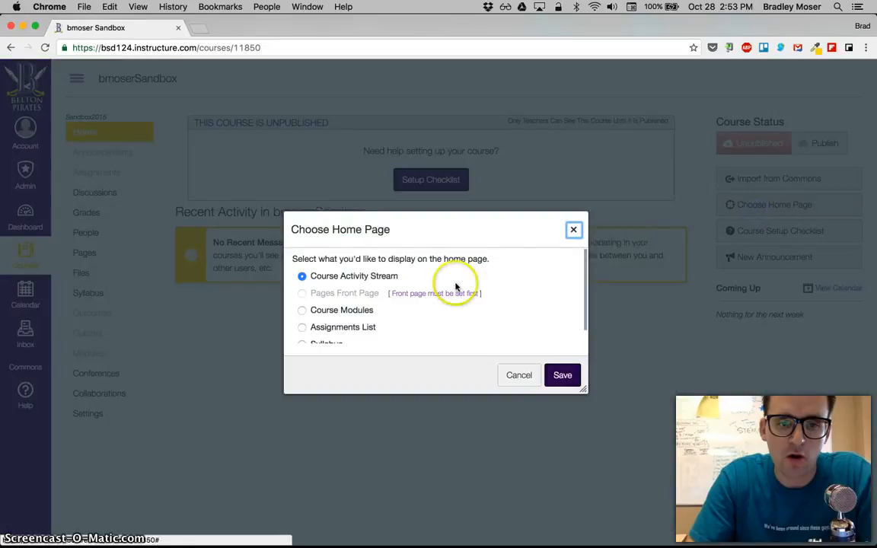
left_click(334, 295)
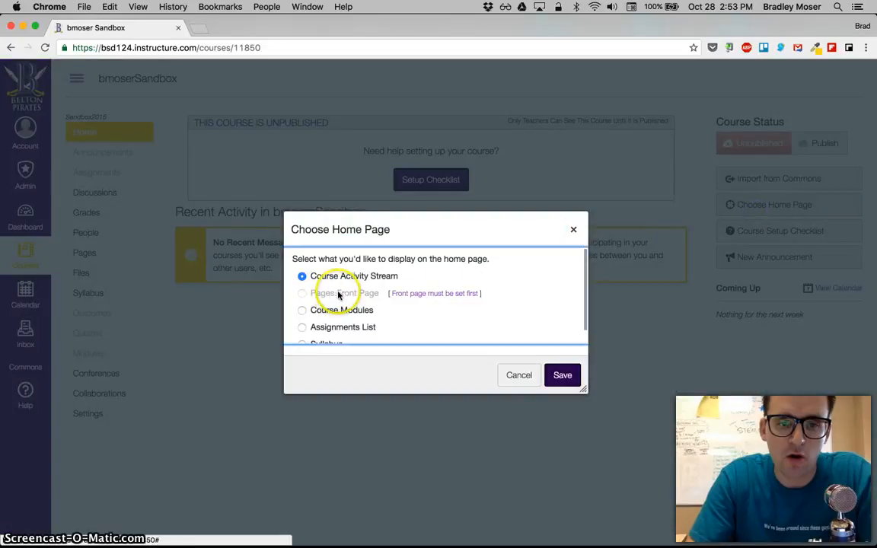
left_click(422, 295)
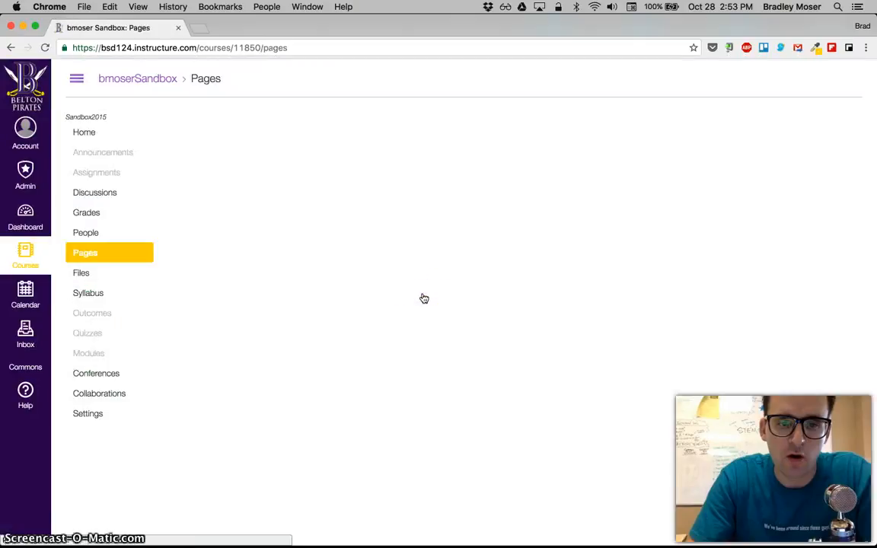
- Make the Homepage page the front page and set the course home page to Pages Front Page
left_click(836, 178)
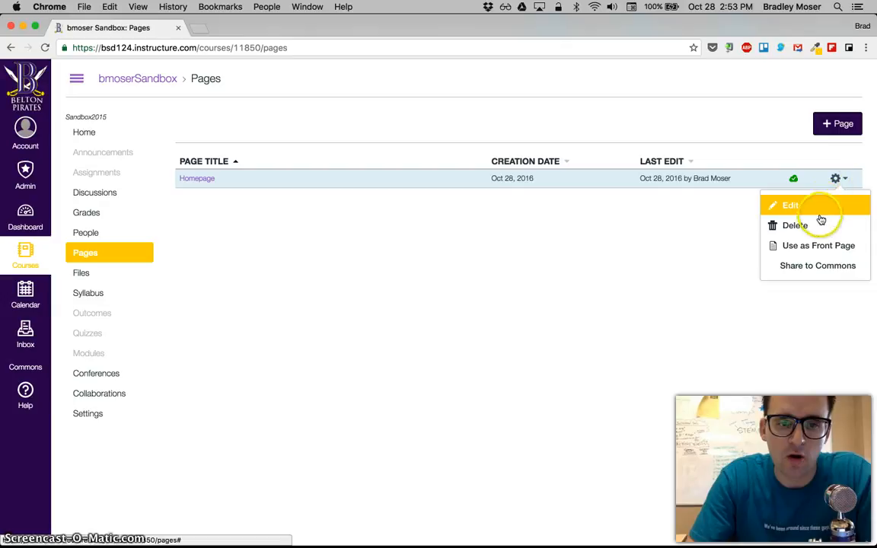
left_click(837, 179)
left_click(838, 178)
left_click(842, 179)
left_click(842, 179)
left_click(817, 246)
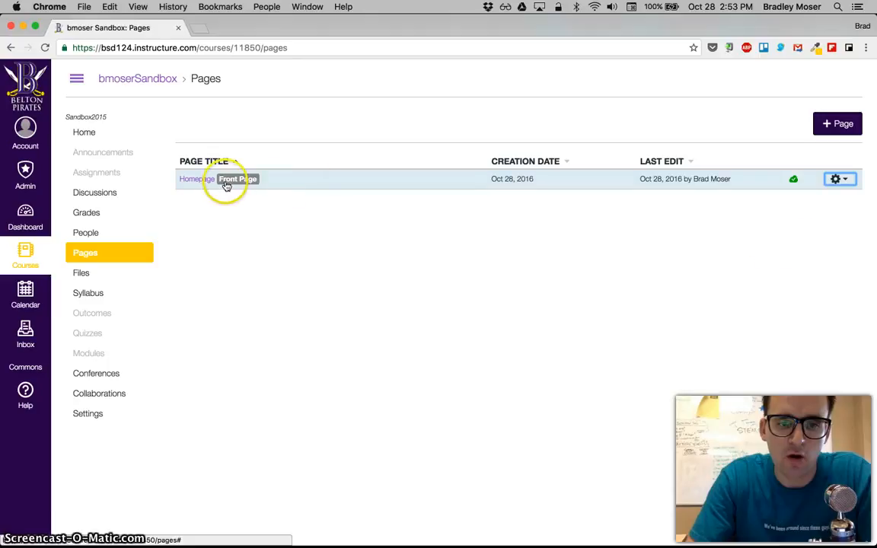
left_click(109, 136)
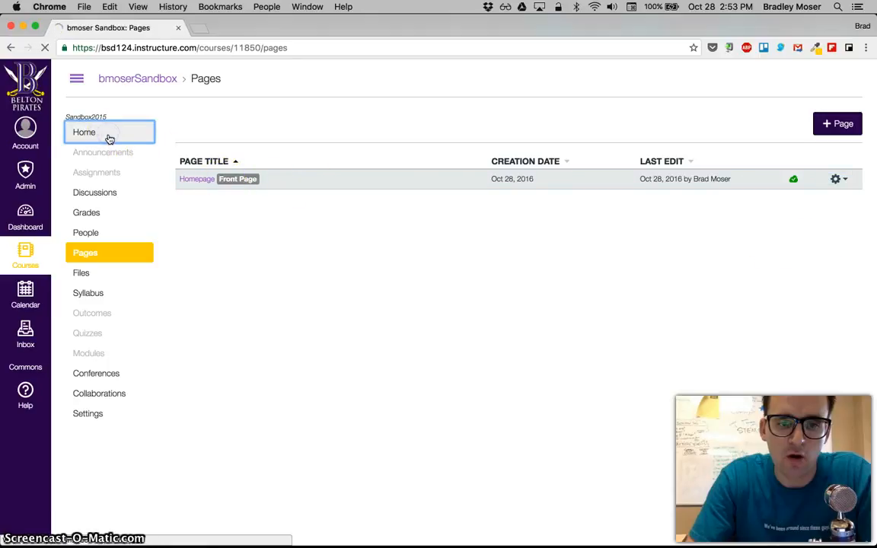
left_click(761, 205)
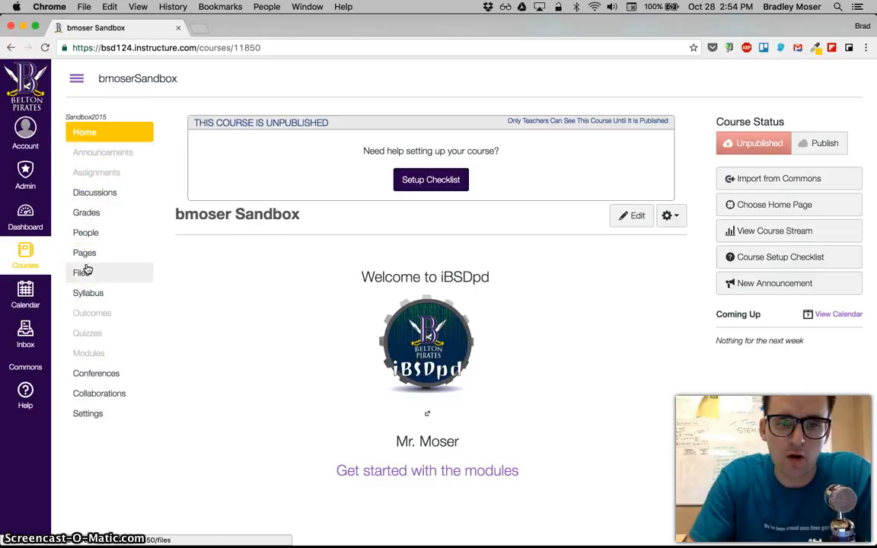
- Look through the course's Announcements, Assignments, Discussions, Grades, People, Files and Syllabus areas
left_click(97, 154)
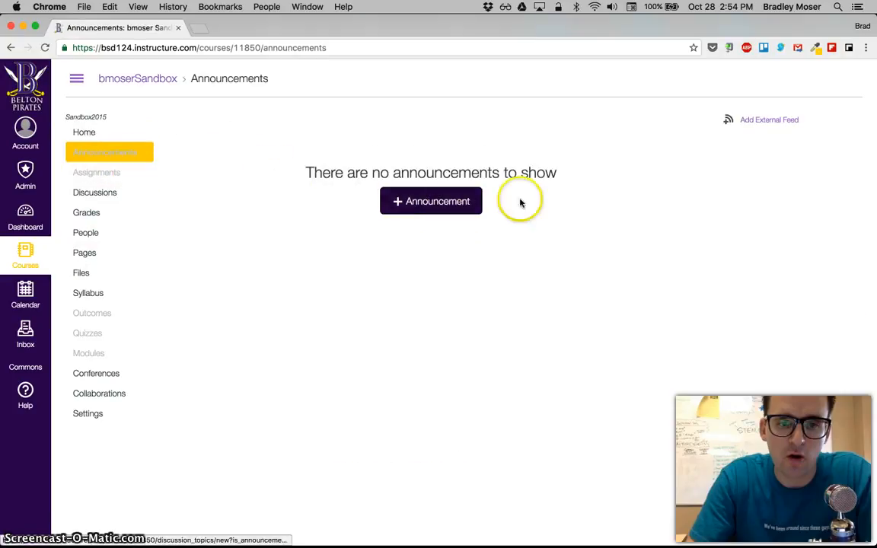
left_click(92, 180)
left_click(95, 192)
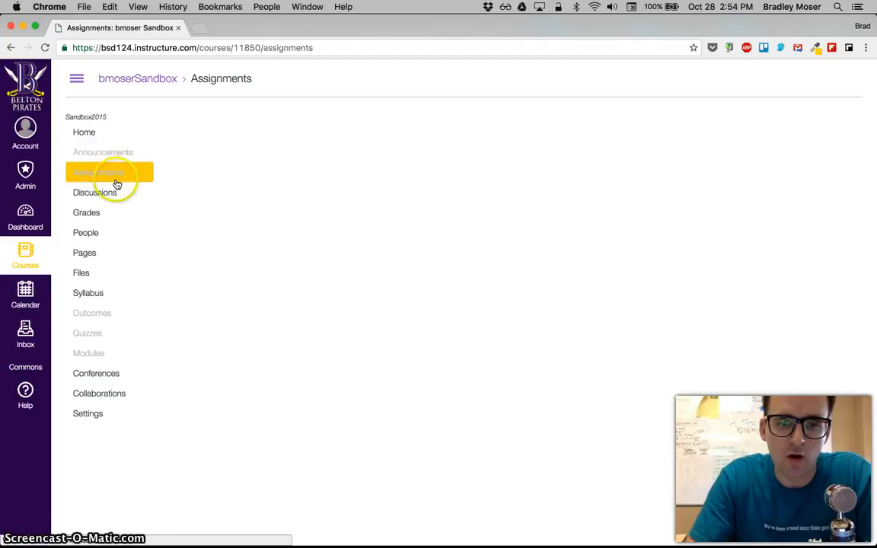
left_click(97, 212)
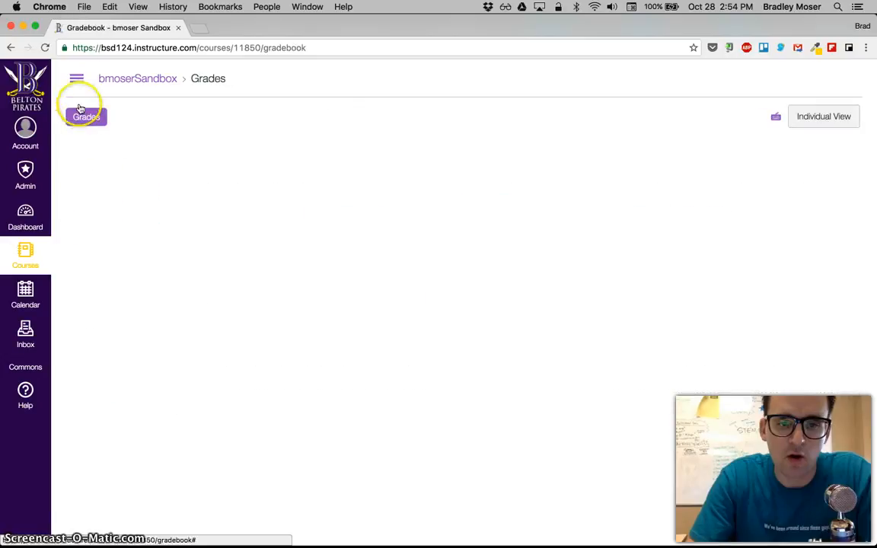
left_click(77, 78)
left_click(87, 234)
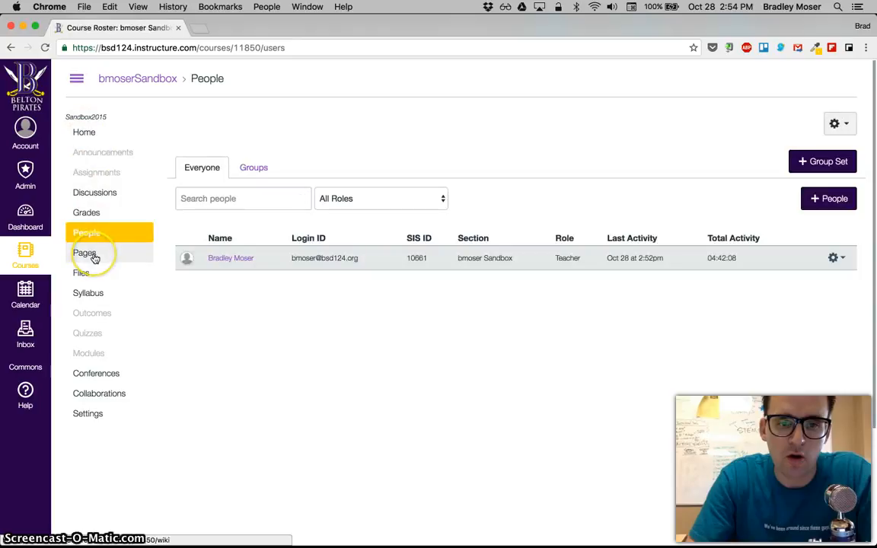
left_click(89, 277)
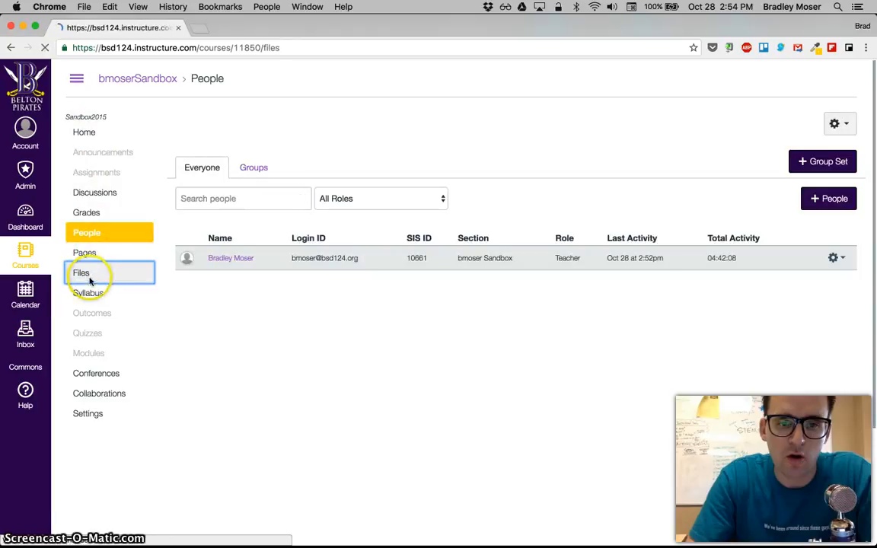
left_click(92, 262)
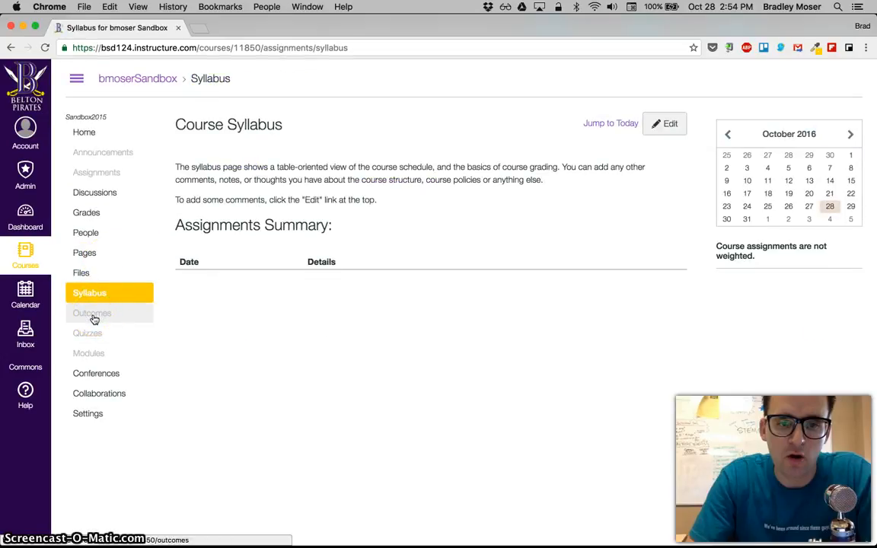
- Look through the course's Outcomes, Quizzes, Modules, Conferences and Collaborations areas
left_click(93, 318)
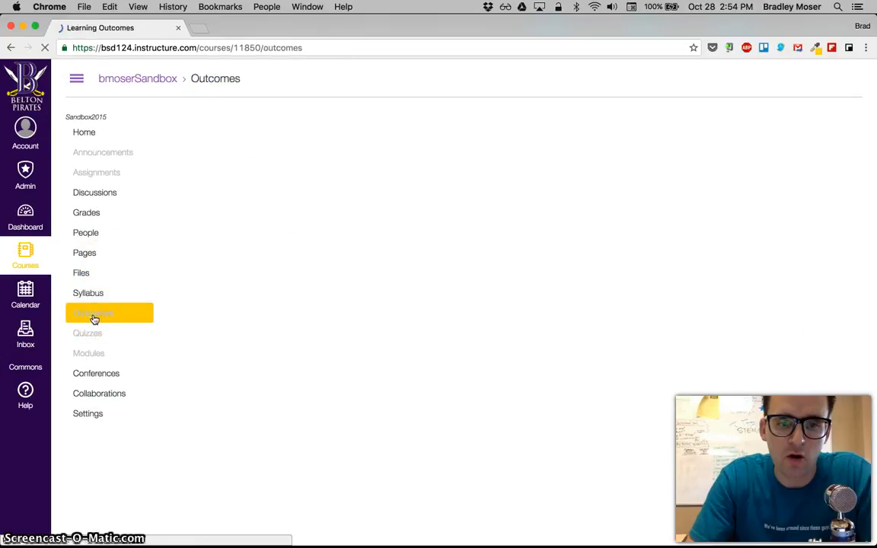
left_click(92, 333)
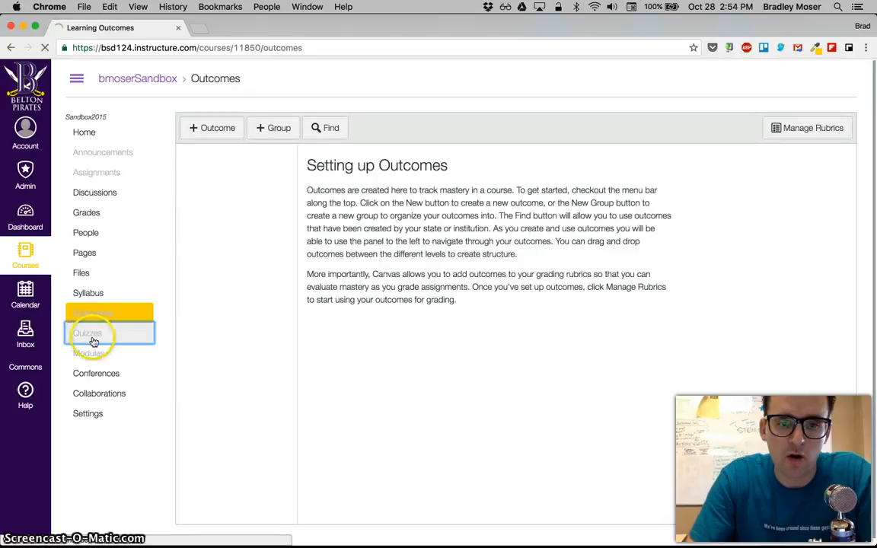
left_click(94, 354)
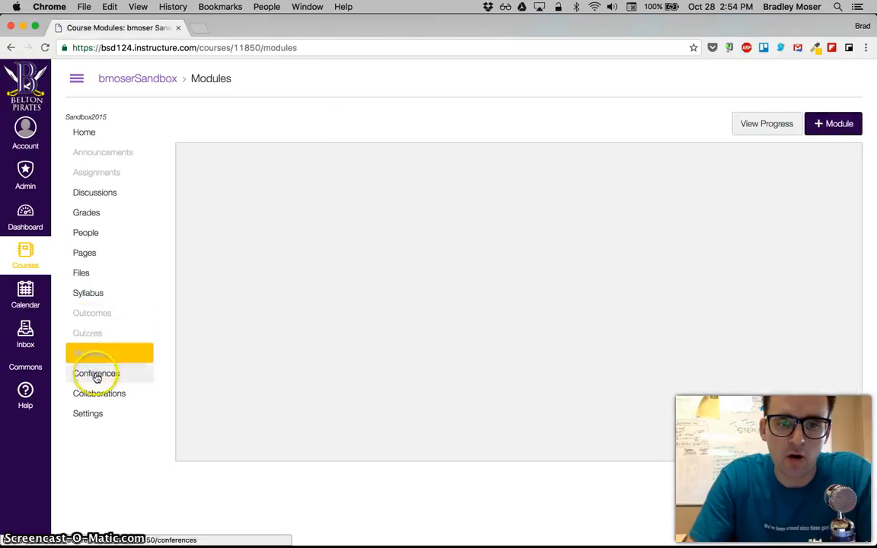
left_click(96, 374)
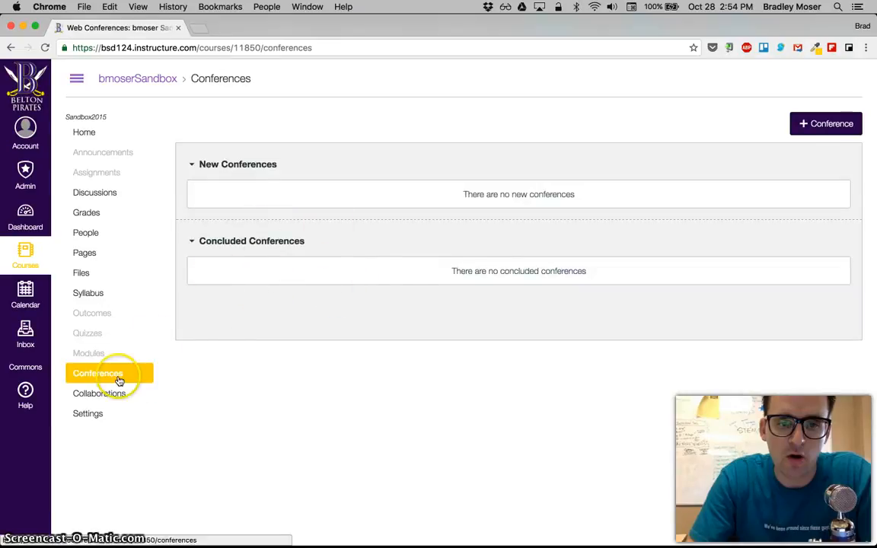
left_click(98, 394)
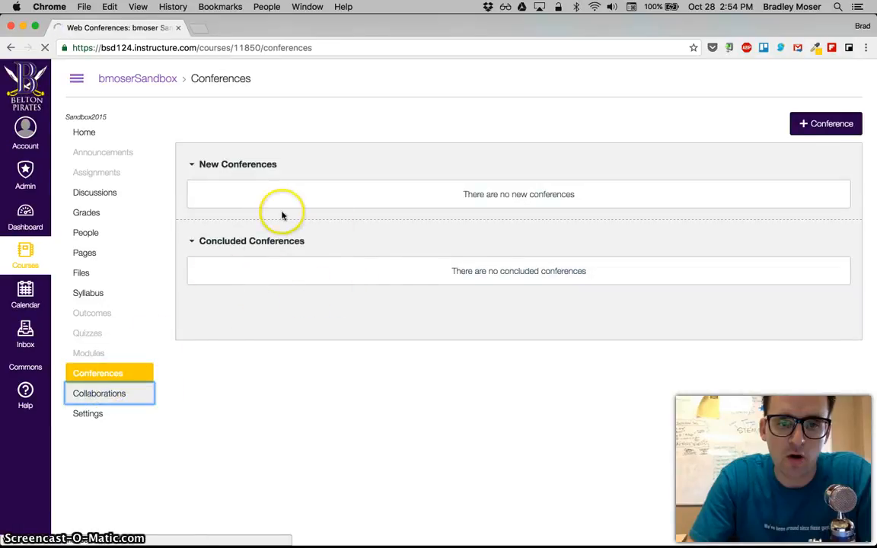
scroll(217, 319, "down", 3)
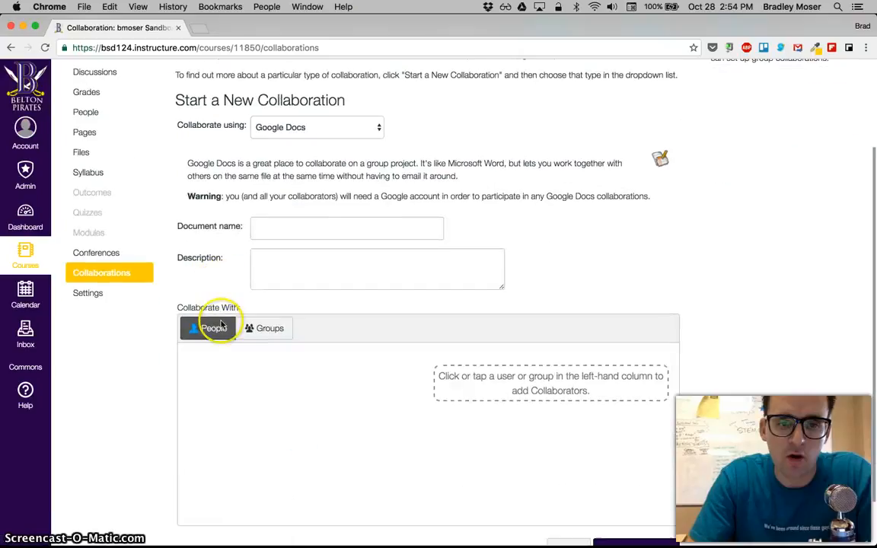
scroll(263, 192, "up", 2)
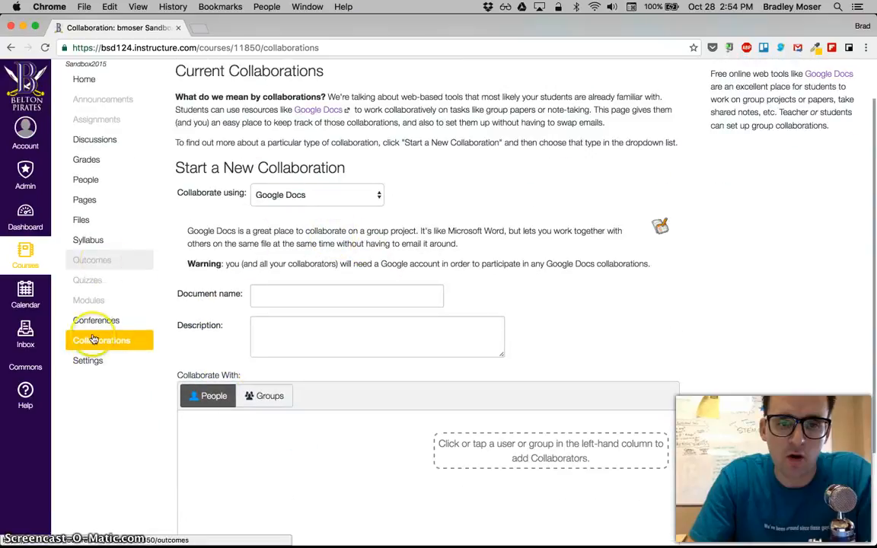
- Review the Course Details in the course settings and disable the Syllabus item in the course navigation
left_click(90, 364)
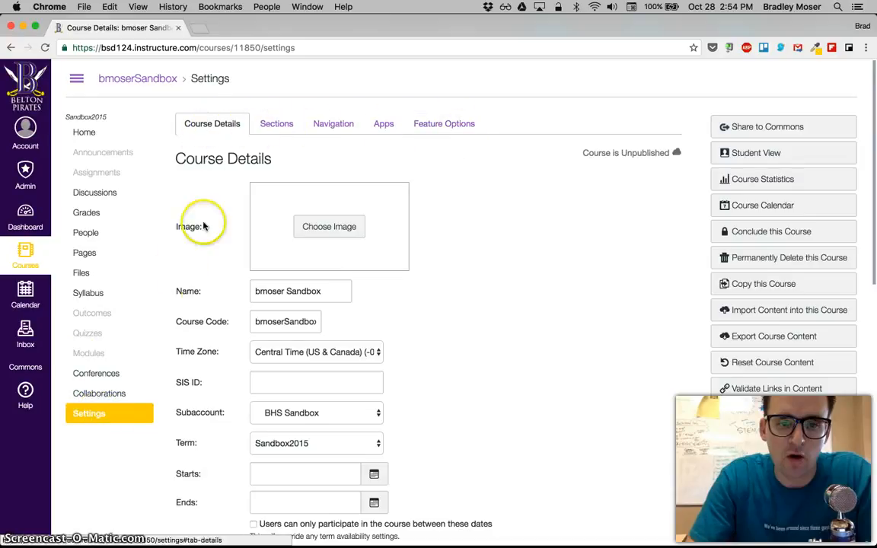
scroll(201, 289, "down", 10)
scroll(203, 293, "up", 10)
left_click(206, 128)
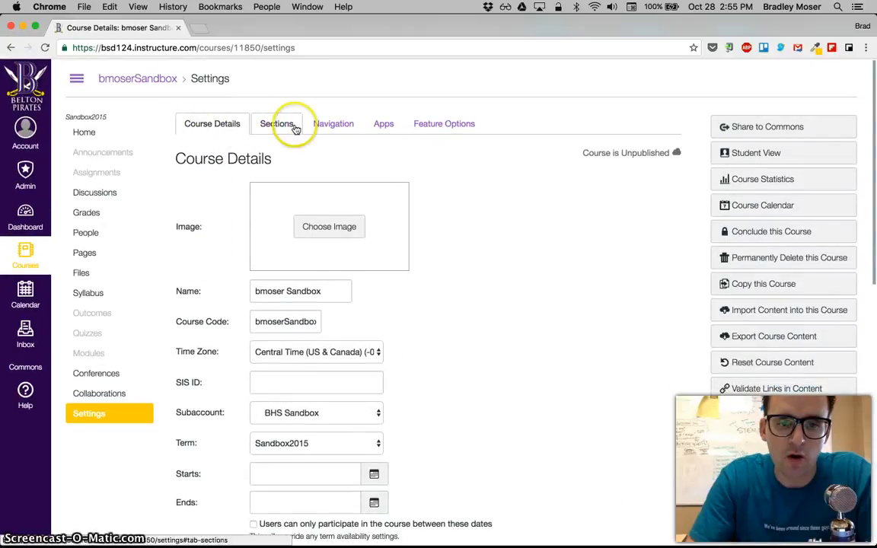
left_click(333, 126)
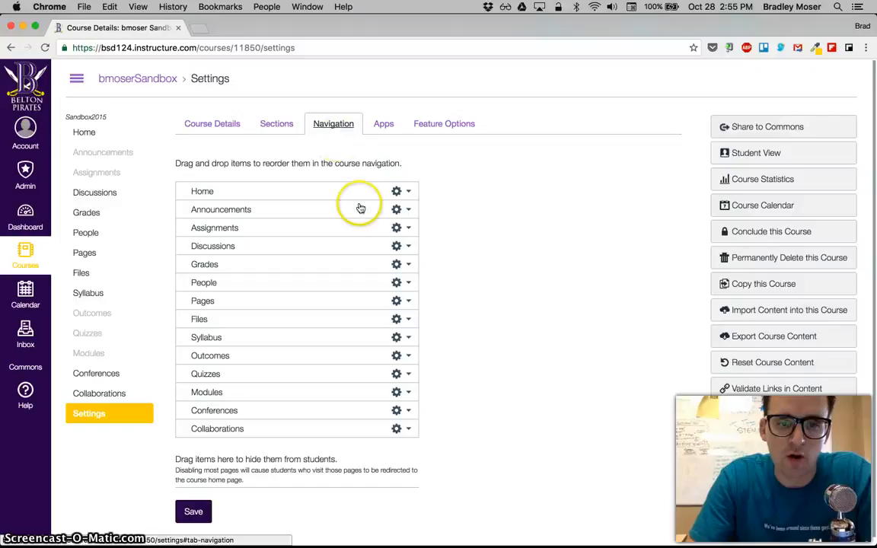
scroll(323, 317, "down", 1)
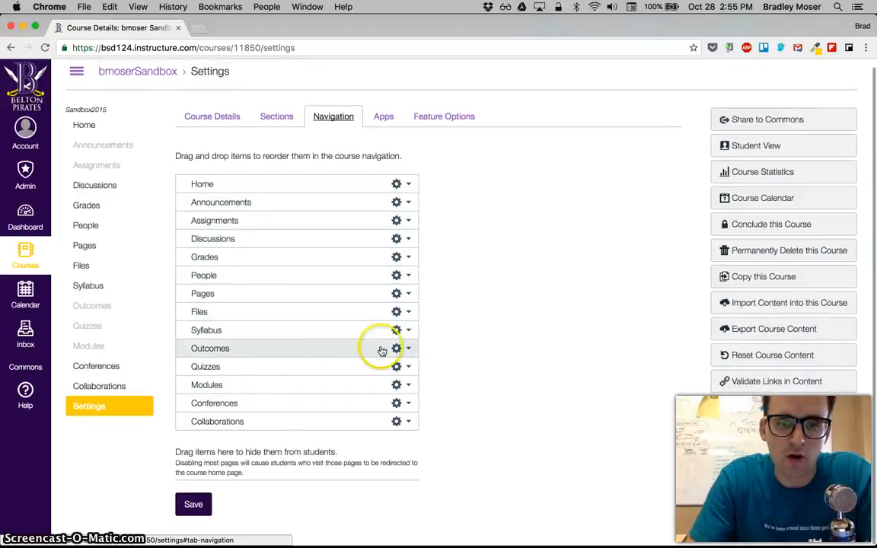
left_click(399, 333)
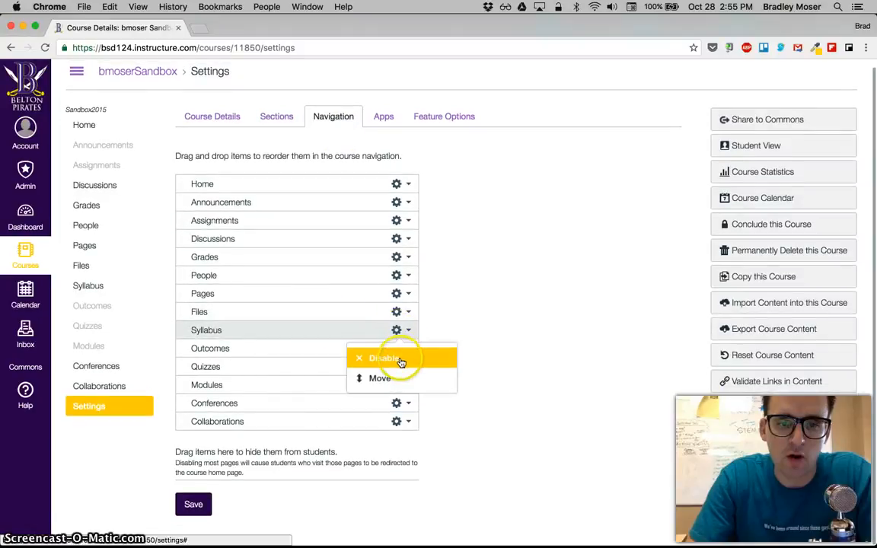
left_click(401, 361)
- Disable the Outcomes, Quizzes, Conferences and Collaborations items in the course navigation
left_click(400, 339)
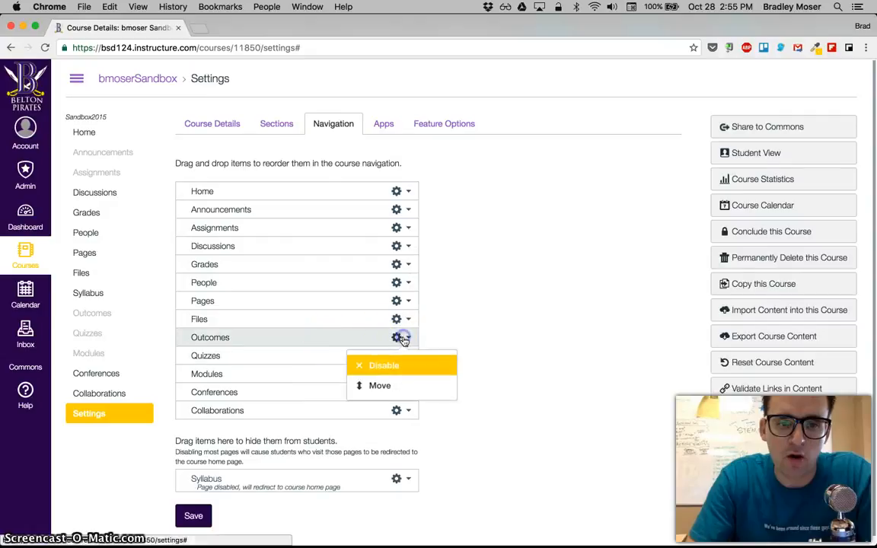
left_click(391, 366)
left_click(401, 337)
left_click(394, 364)
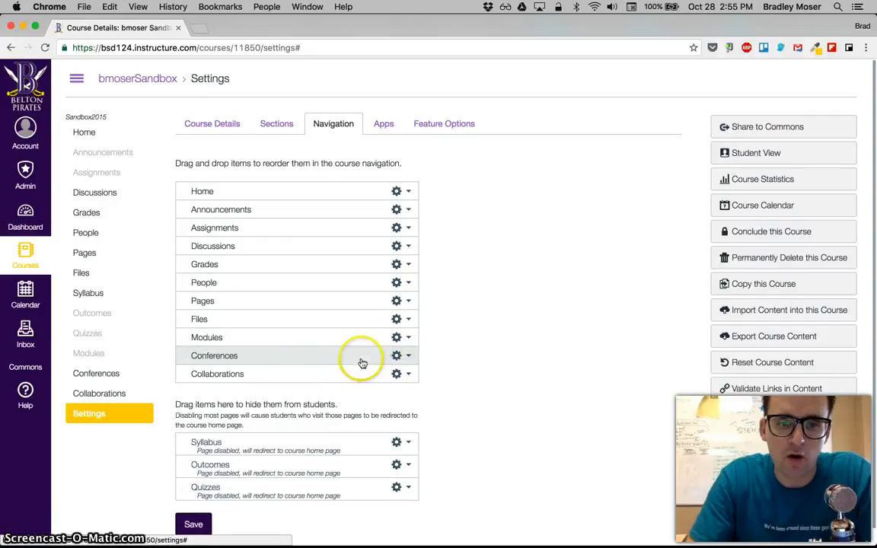
left_click(399, 356)
left_click(392, 386)
left_click(399, 354)
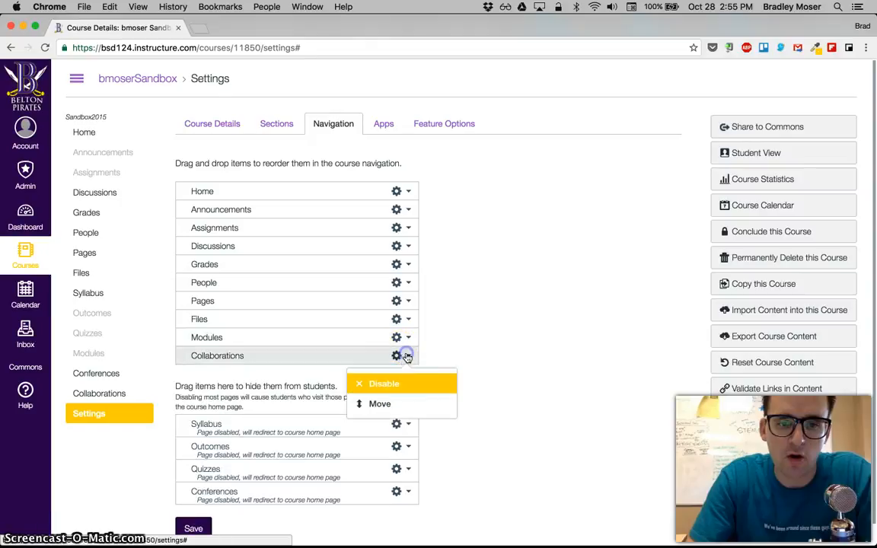
left_click(401, 378)
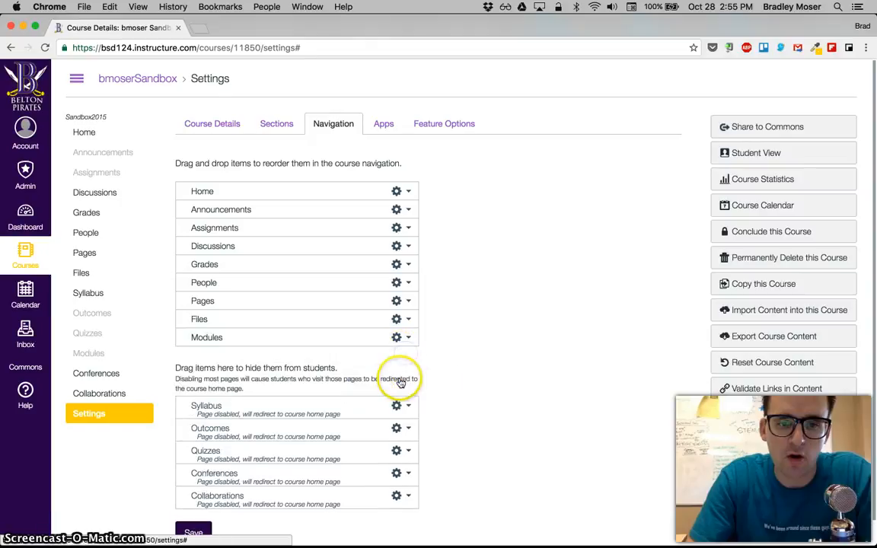
- Disable the Files, Pages, People and Assignments items in the course navigation
left_click(399, 321)
left_click(395, 347)
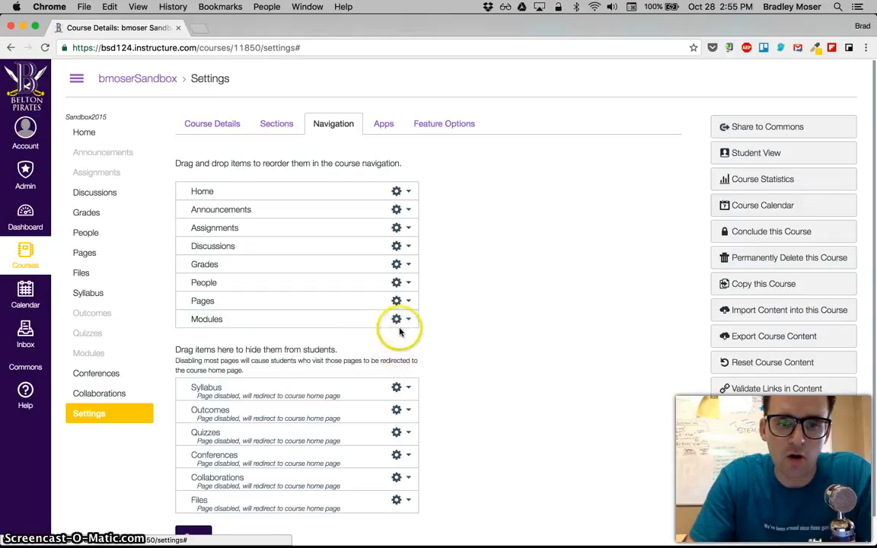
left_click(399, 302)
left_click(377, 328)
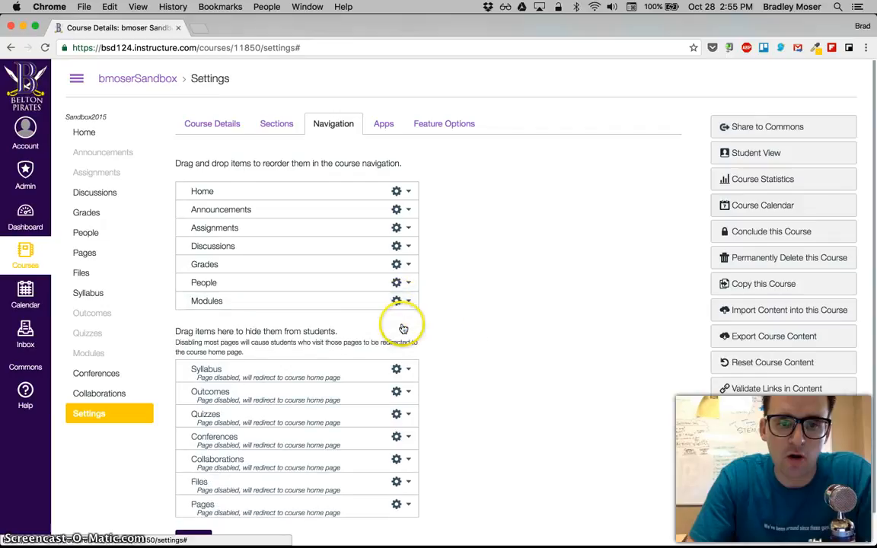
left_click(399, 284)
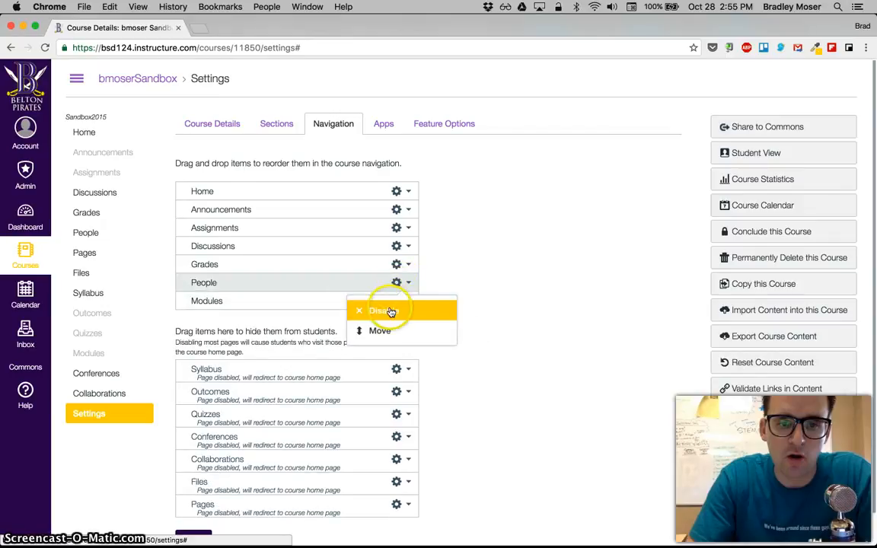
left_click(389, 309)
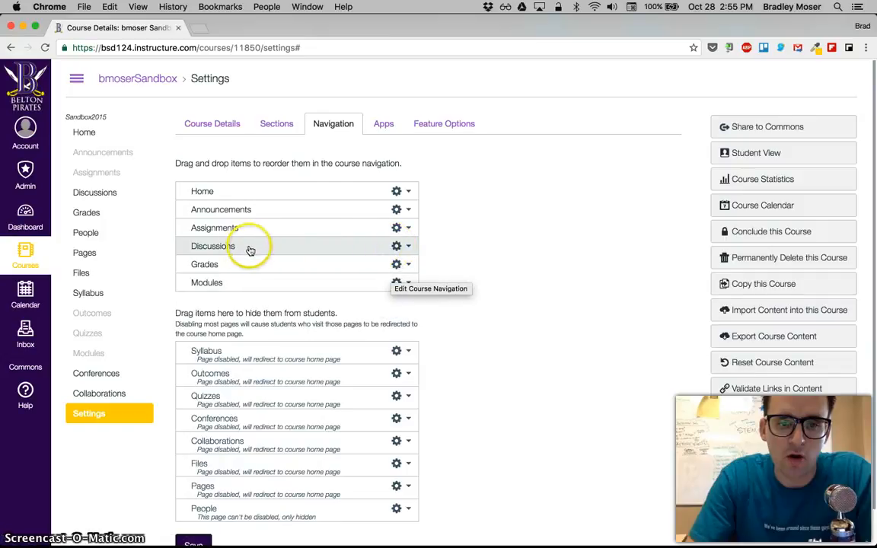
left_click(397, 228)
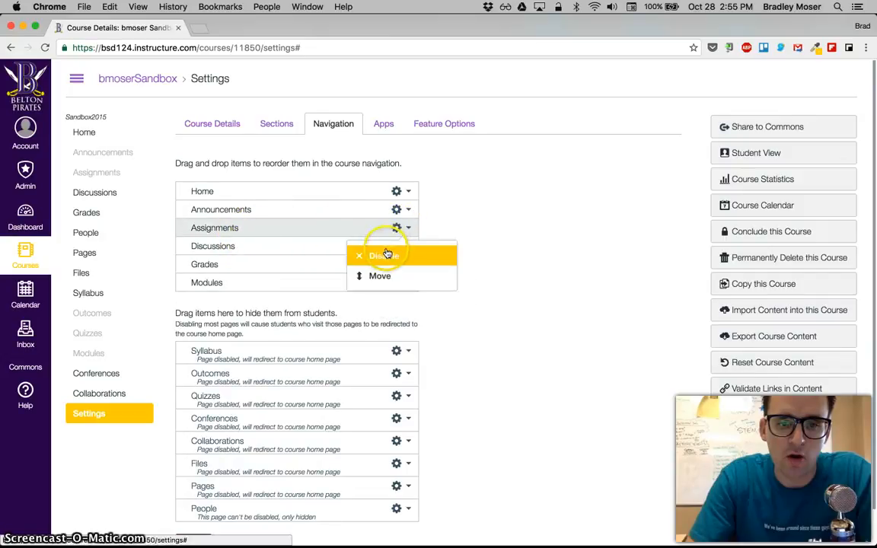
left_click(377, 251)
- Move Modules directly below Home in the course navigation and save the navigation settings
left_click_drag(258, 270, 232, 193)
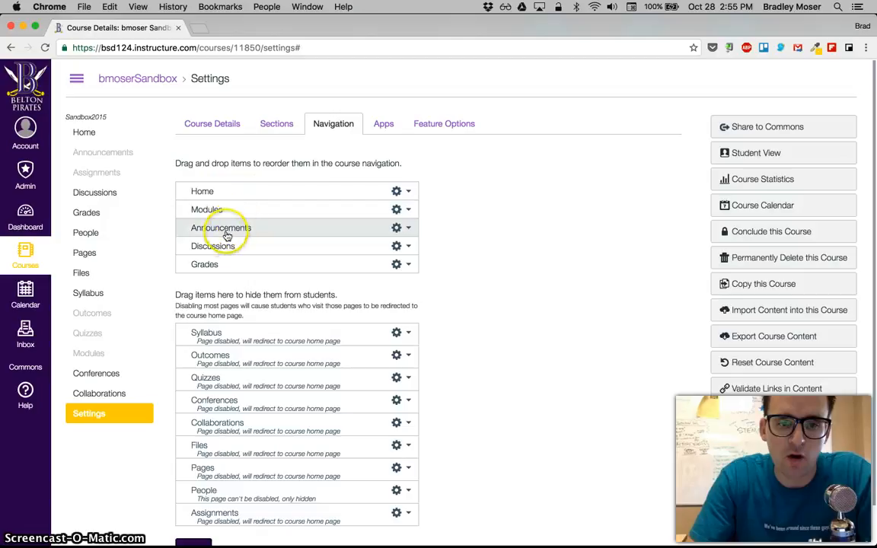
scroll(237, 268, "down", 1)
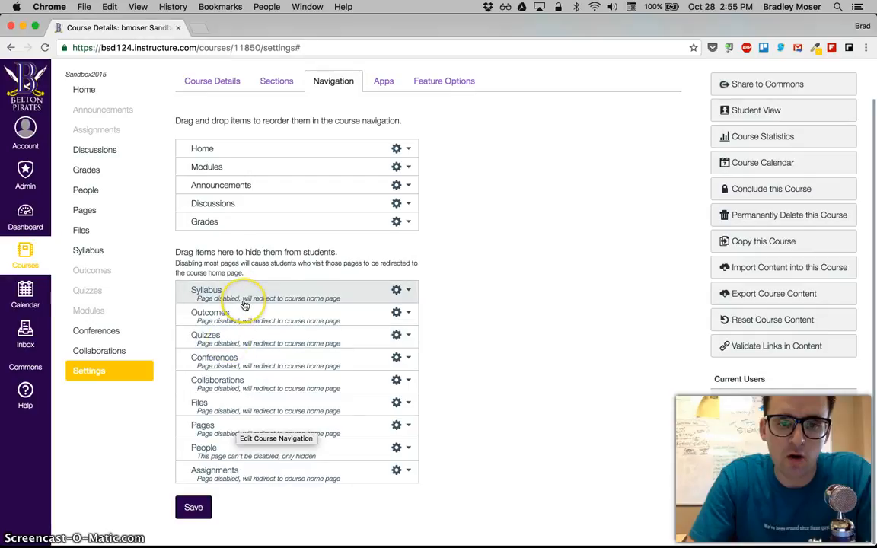
left_click(193, 508)
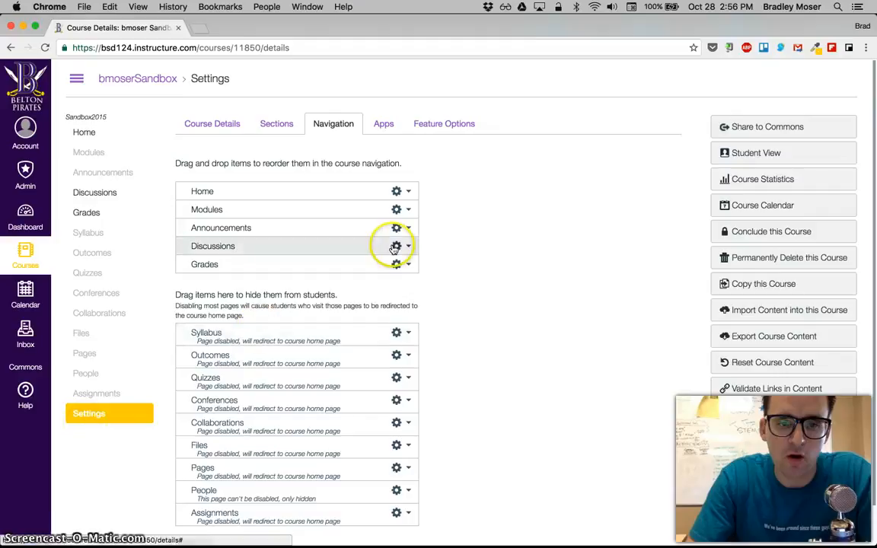
- Check the course in Student View, including the home page's link to the modules, and return to the course home page
left_click(755, 155)
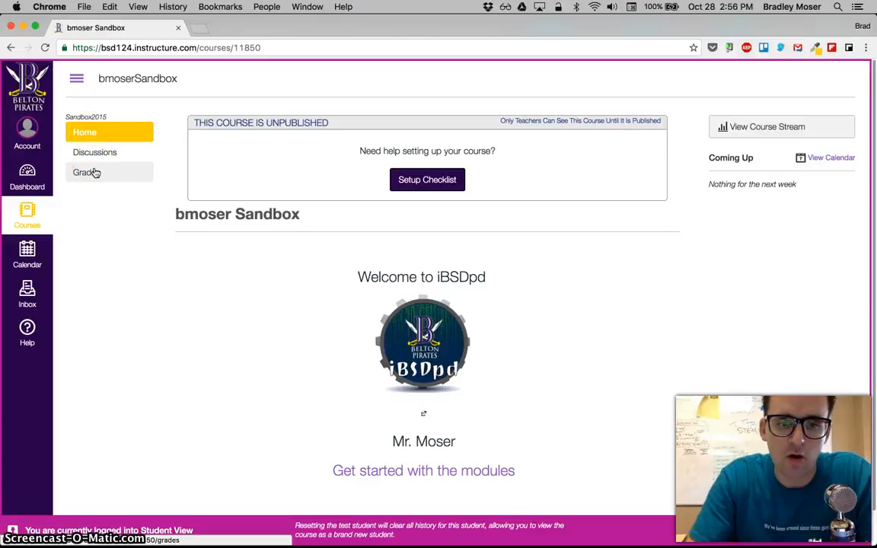
scroll(441, 287, "down", 1)
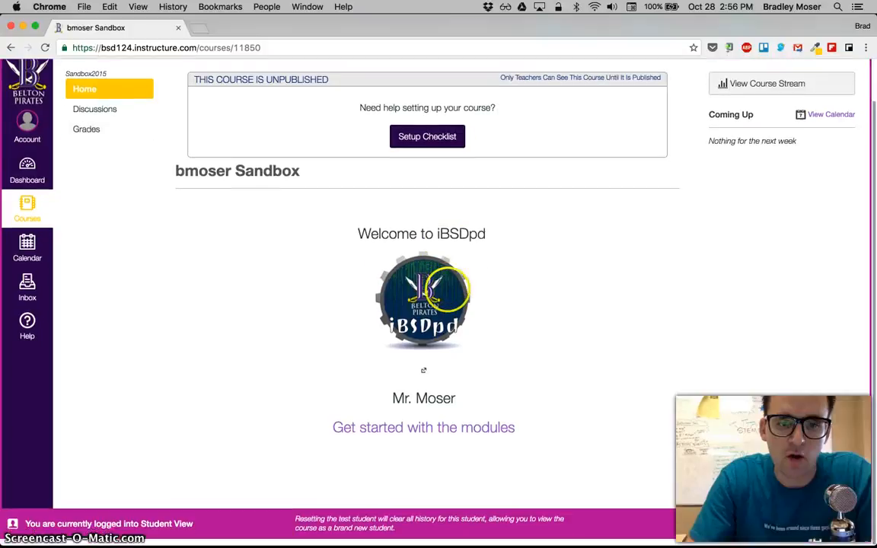
left_click(428, 434)
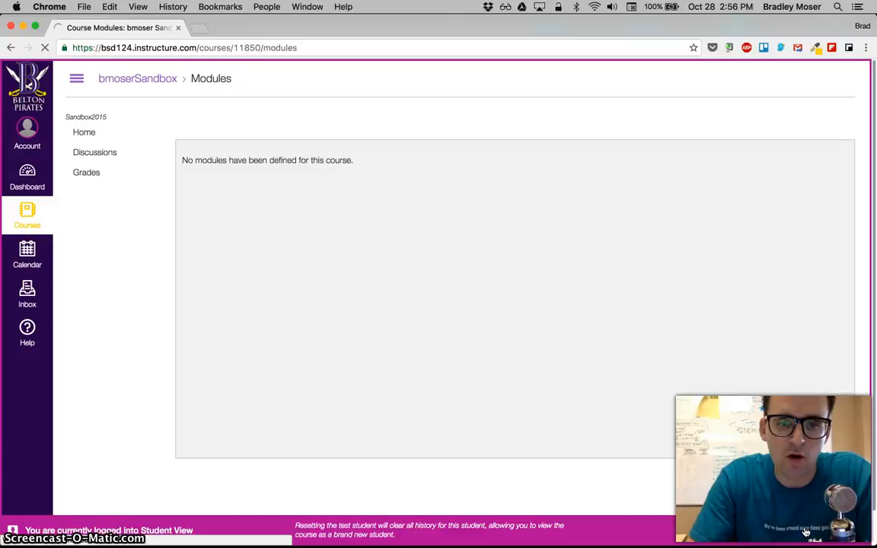
left_click(101, 134)
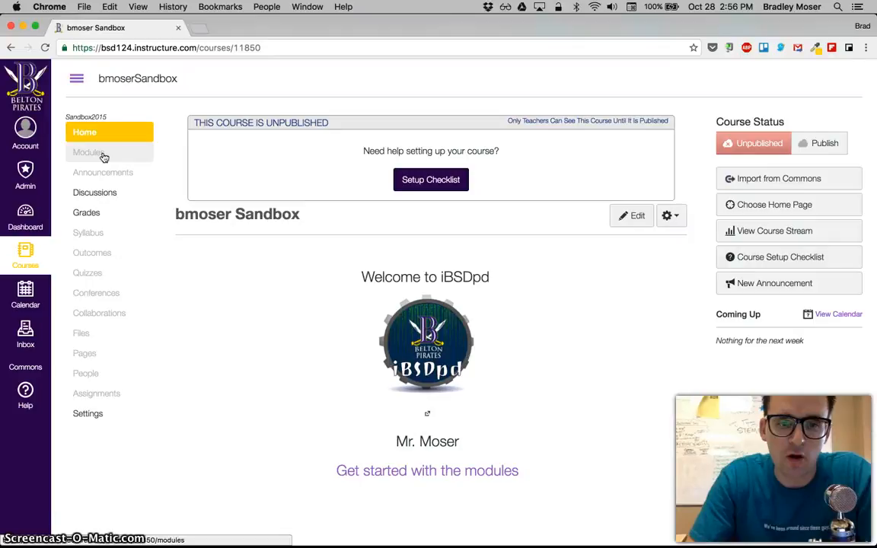
- Add a module named Unit 1 to the course without a lock date
left_click(104, 157)
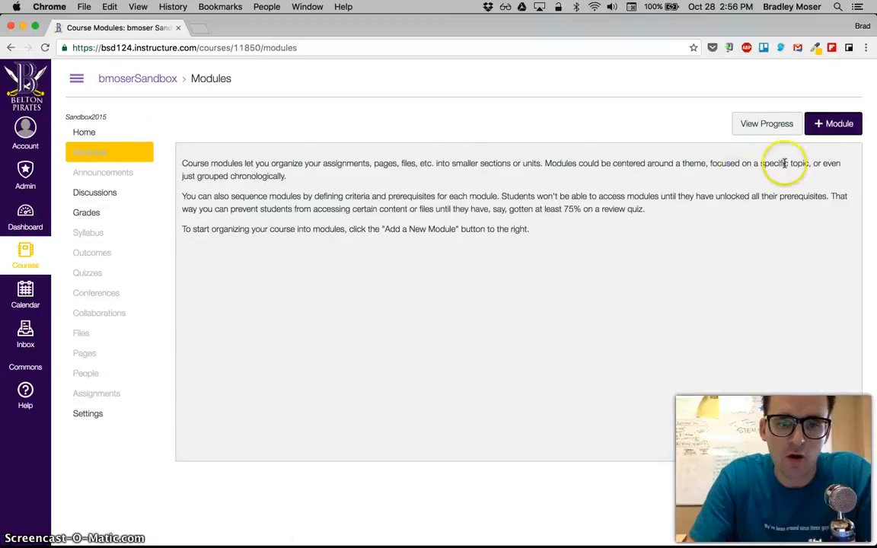
left_click(835, 125)
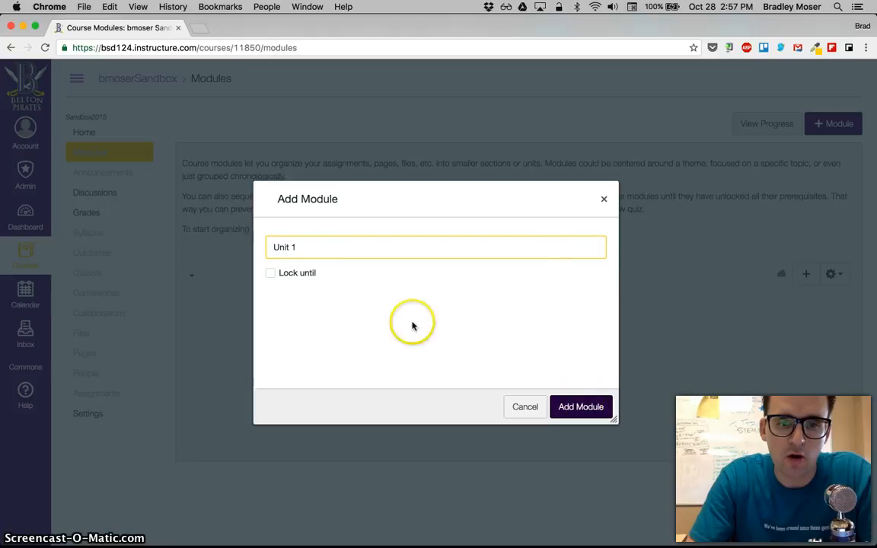
left_click(292, 278)
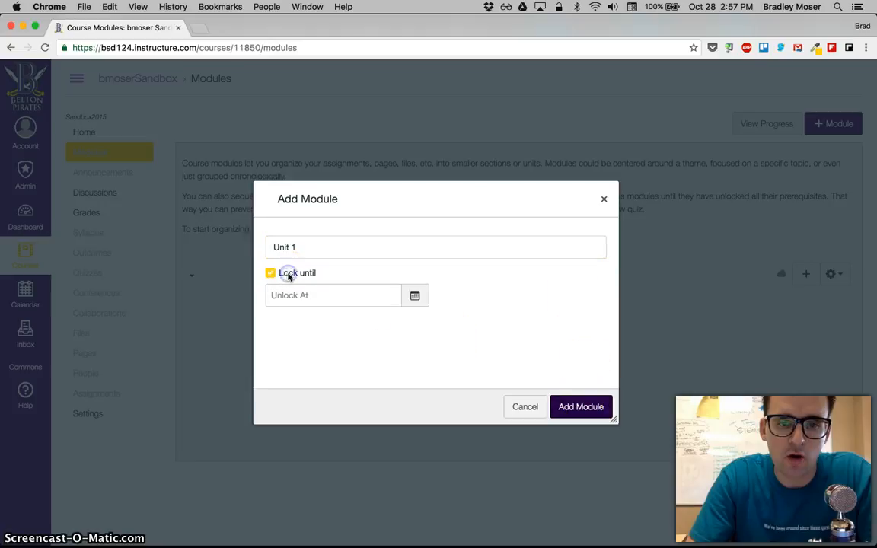
left_click(289, 277)
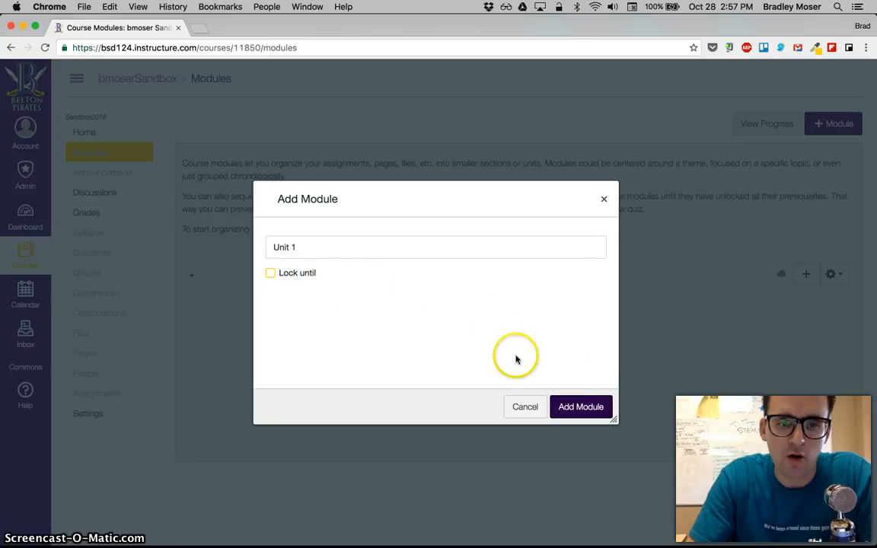
left_click(580, 406)
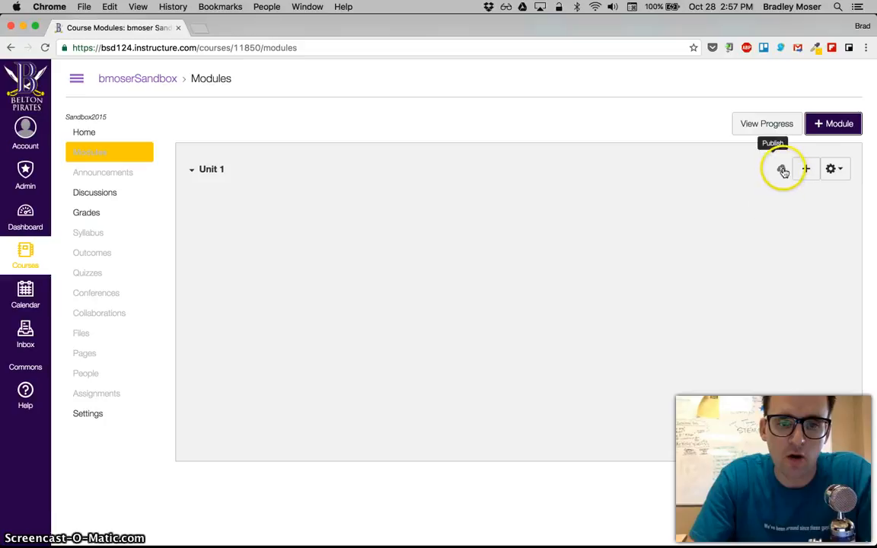
left_click(808, 170)
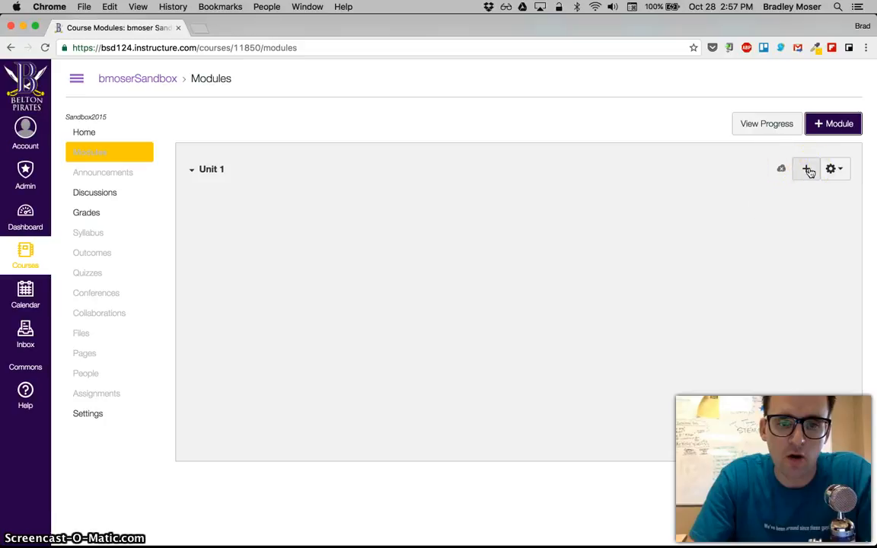
left_click(833, 170)
left_click(790, 206)
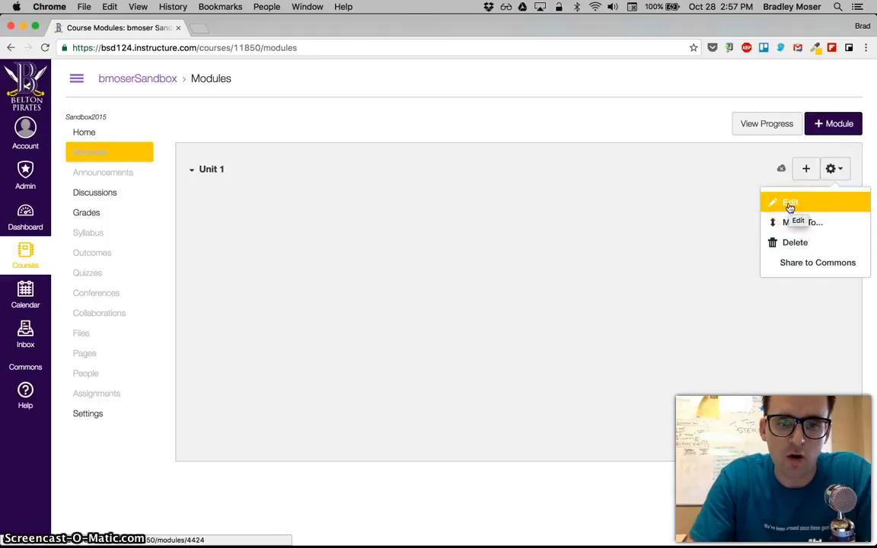
left_click(791, 229)
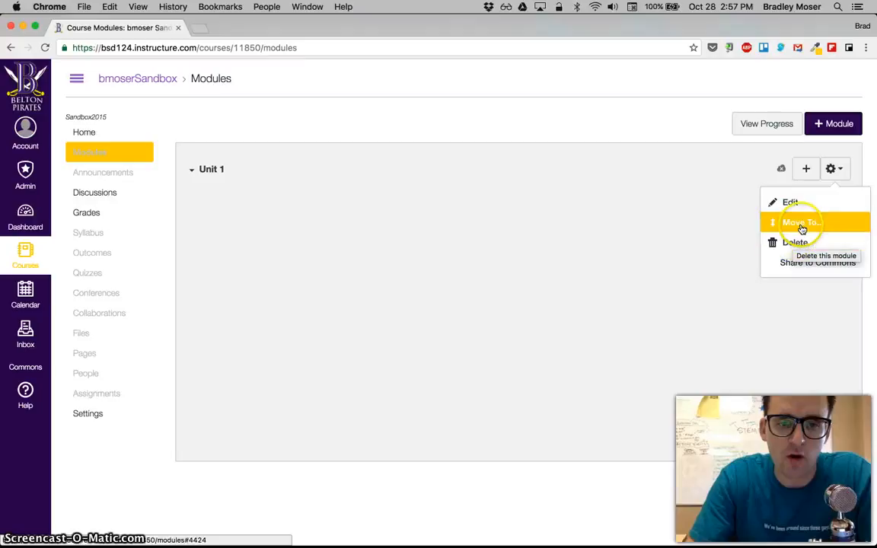
left_click(753, 180)
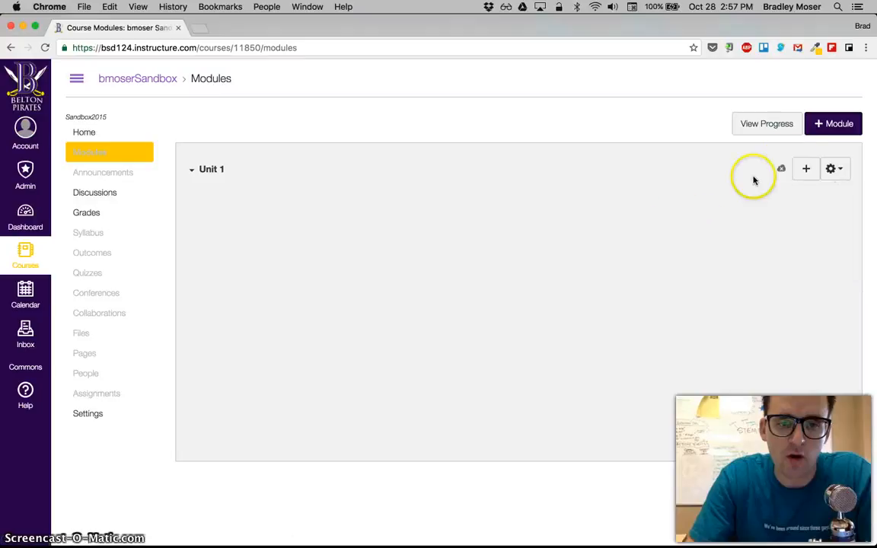
- Add a second module named Unit 2 to the course
left_click(824, 124)
type("u")
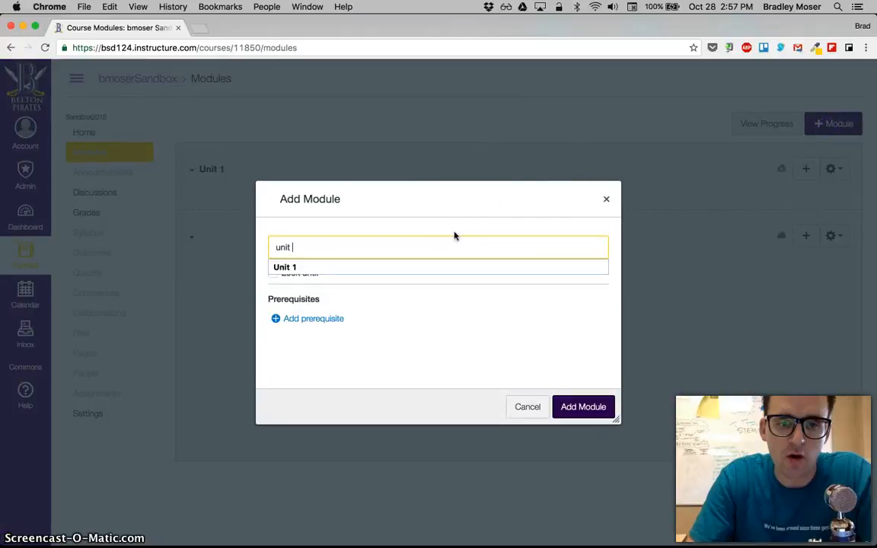
type("nitUnit")
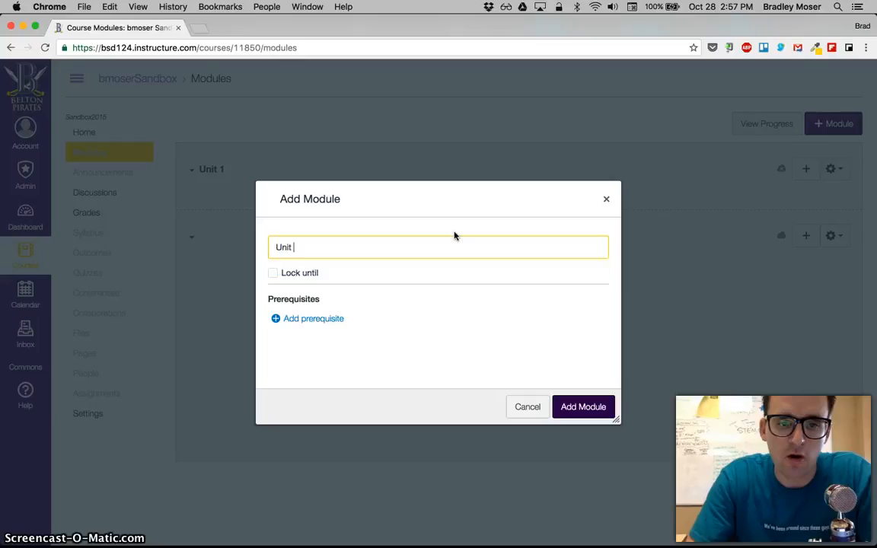
left_click(581, 407)
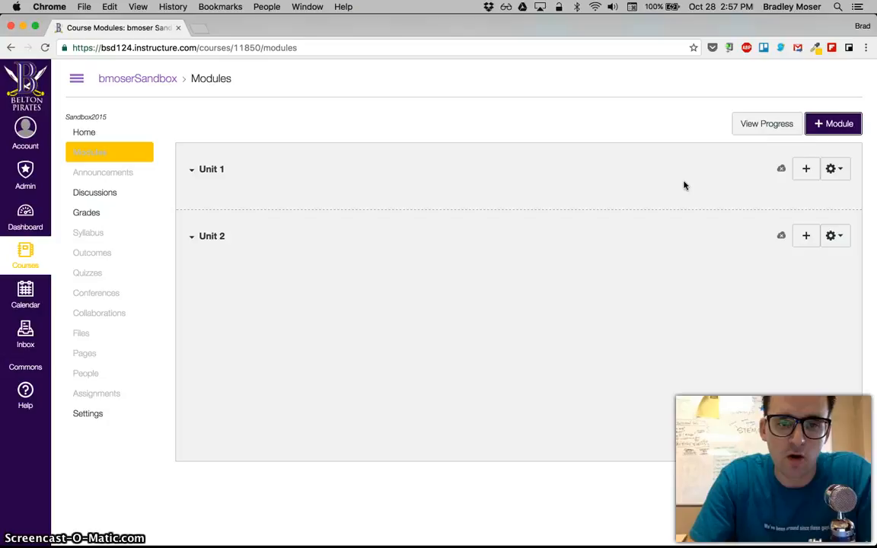
- Add a new assignment named Example 1 Assignment to the Unit 1 module, indented 1 level
left_click(809, 175)
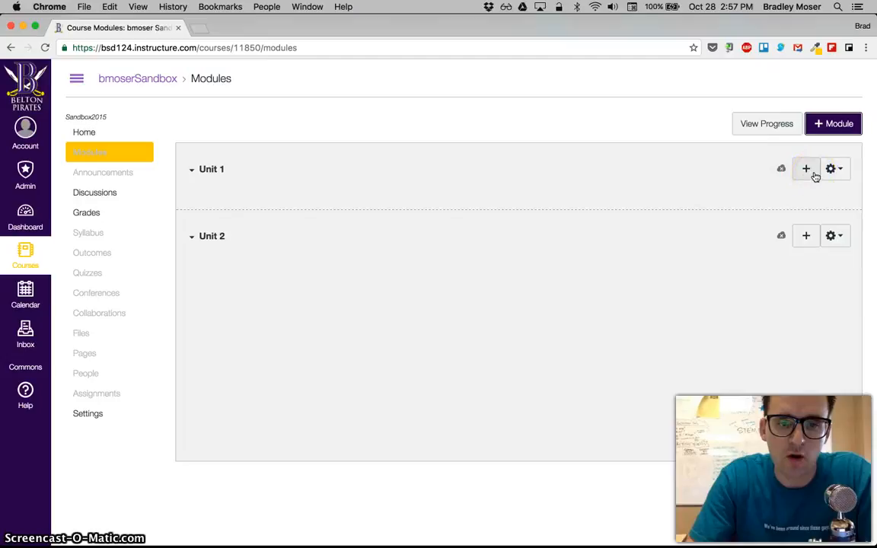
left_click(806, 170)
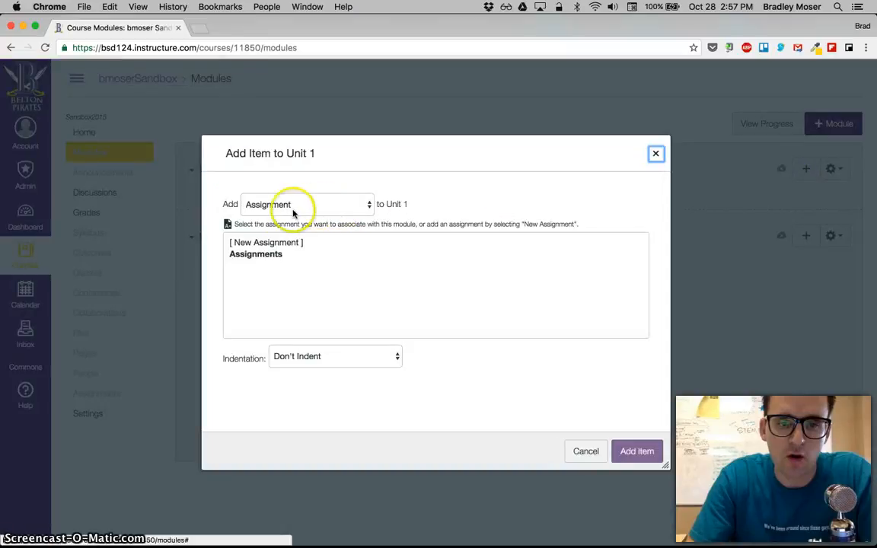
left_click(270, 242)
left_click(314, 357)
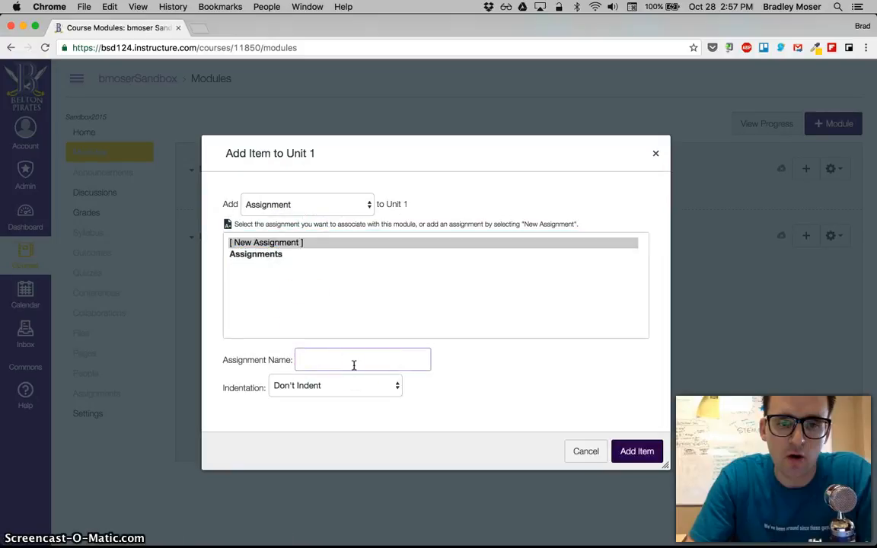
type("Exa")
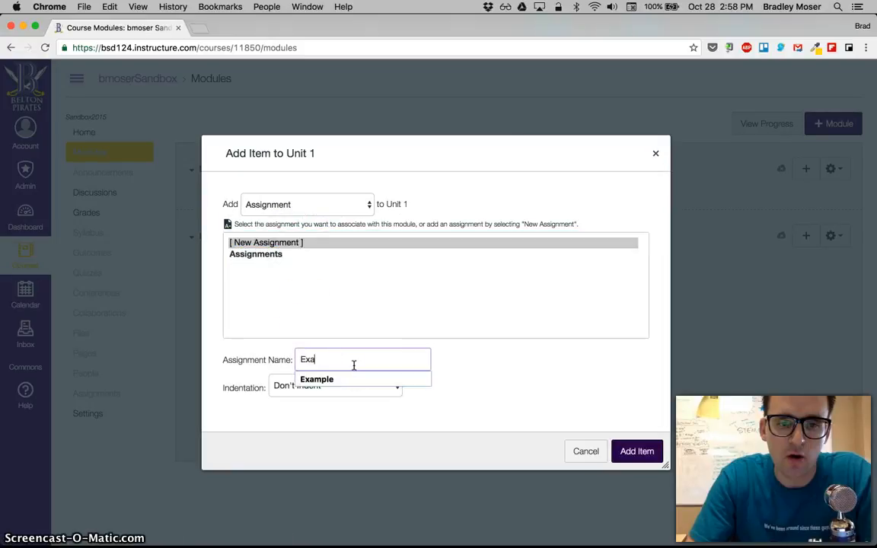
type("mple 1 Assignment")
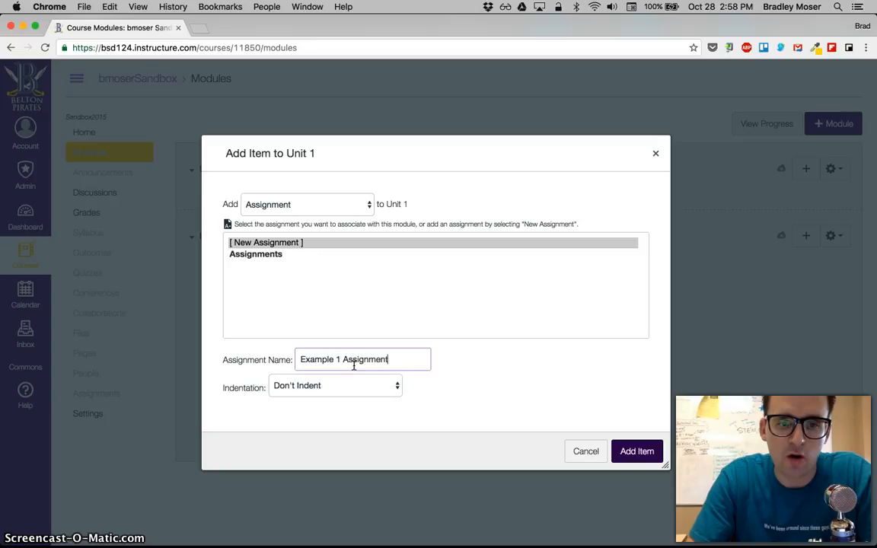
left_click(266, 242)
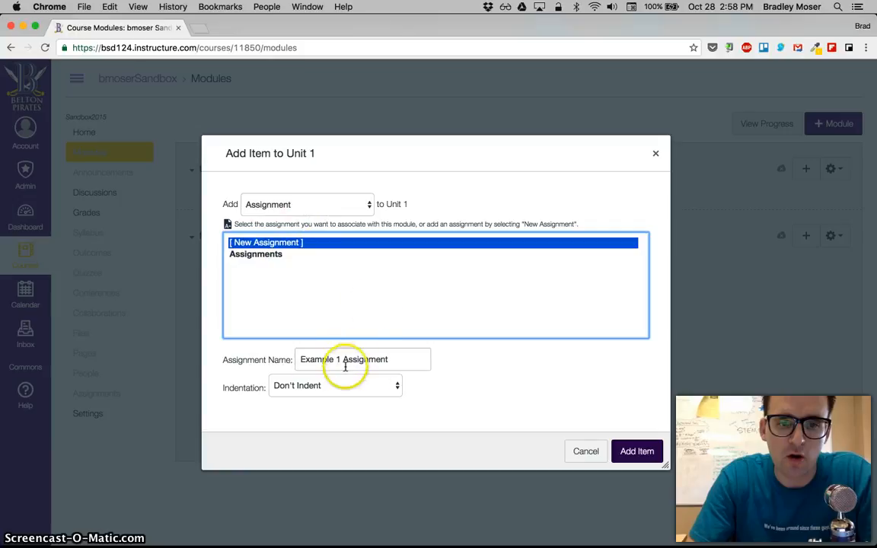
left_click(344, 392)
left_click(347, 397)
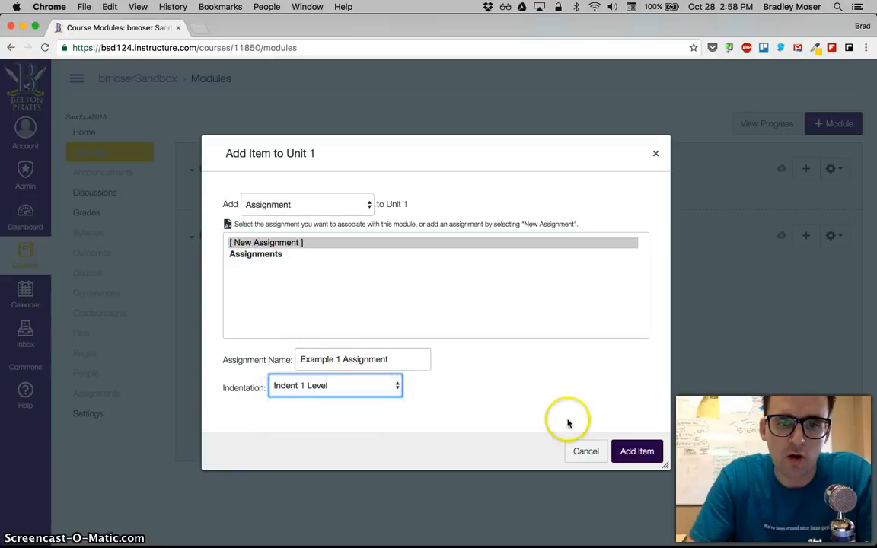
left_click(636, 452)
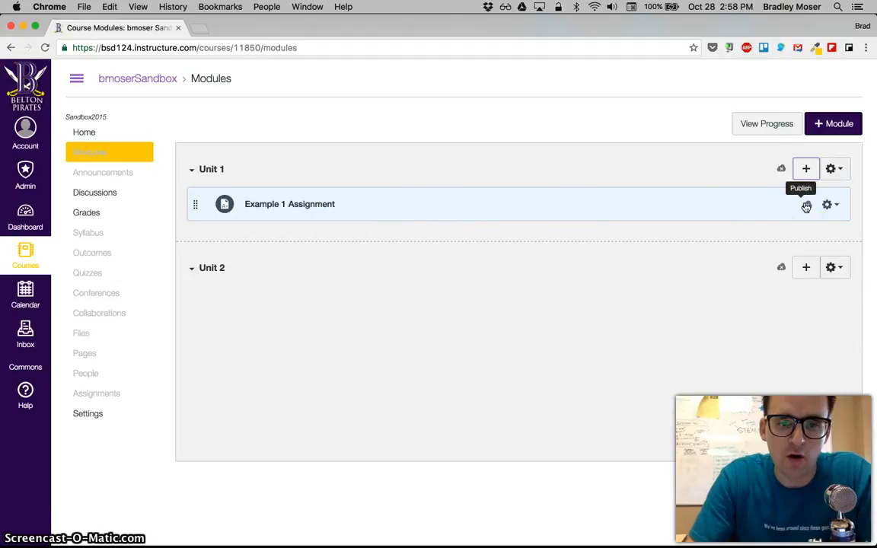
- Start adding another item to Unit 1 and examine the available item types and the options for a new quiz
left_click(806, 169)
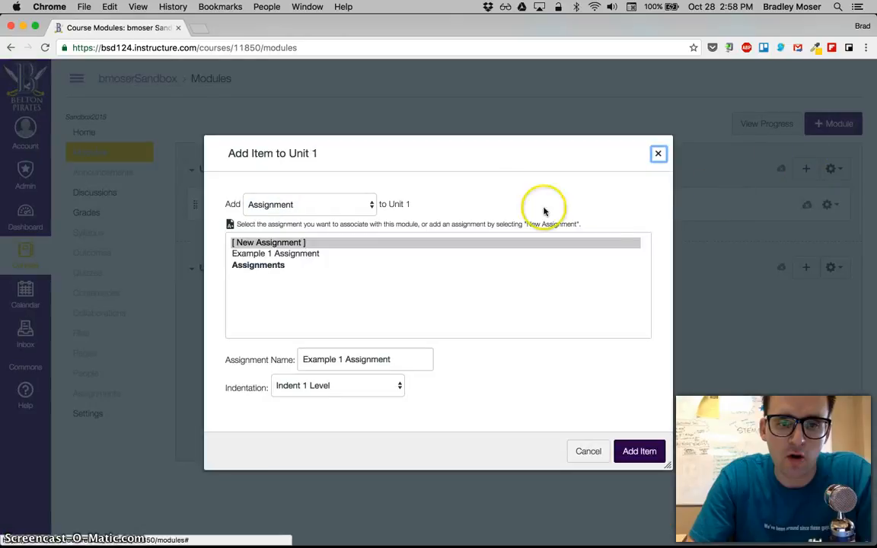
left_click(336, 206)
left_click(303, 204)
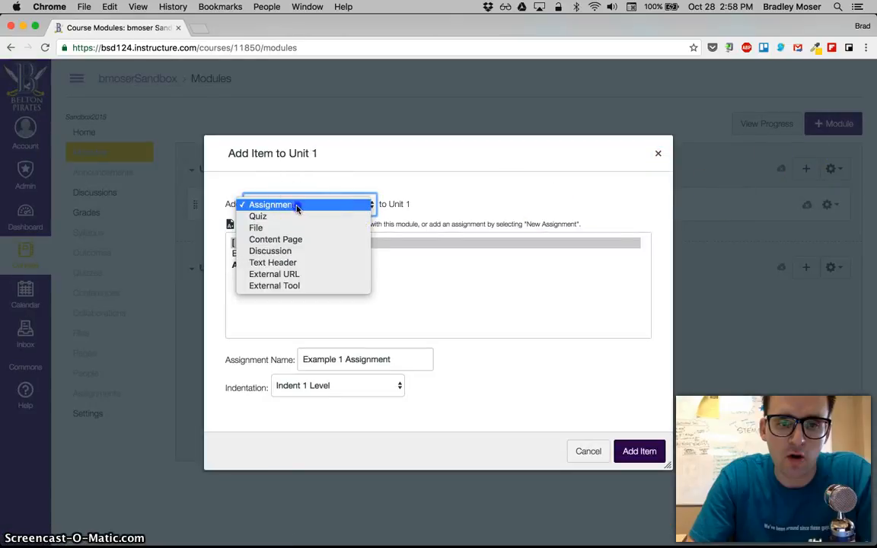
left_click(290, 207)
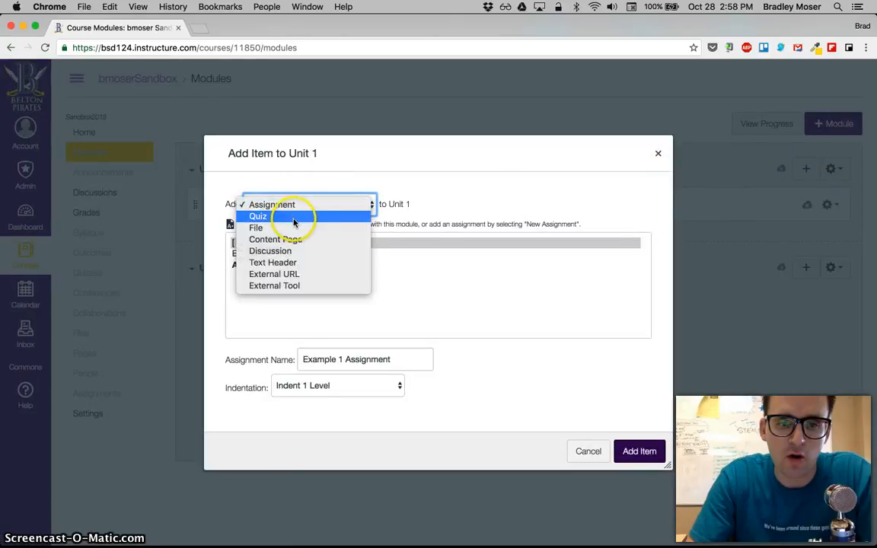
left_click(299, 218)
left_click(284, 242)
- Examine the options for adding a content page, existing or new, and a discussion to Unit 1
left_click(298, 202)
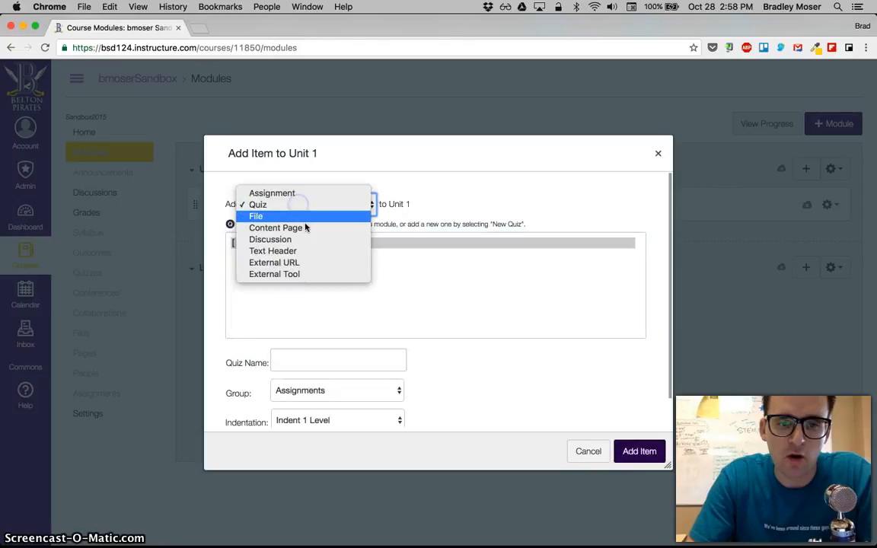
left_click(304, 227)
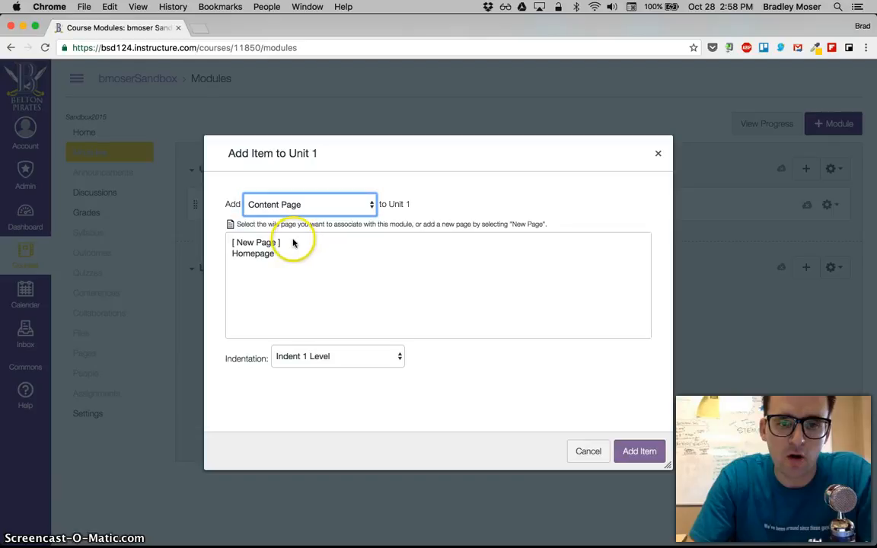
left_click(265, 254)
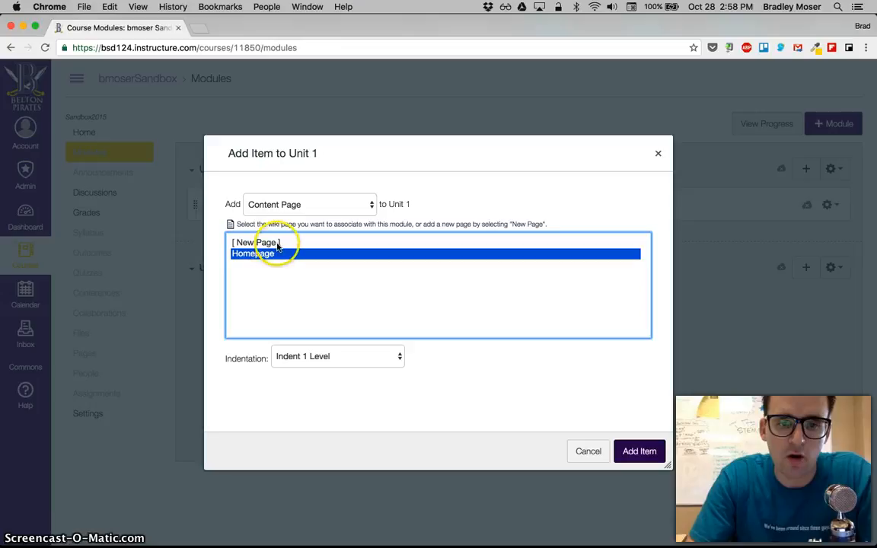
left_click(278, 244)
left_click(291, 354)
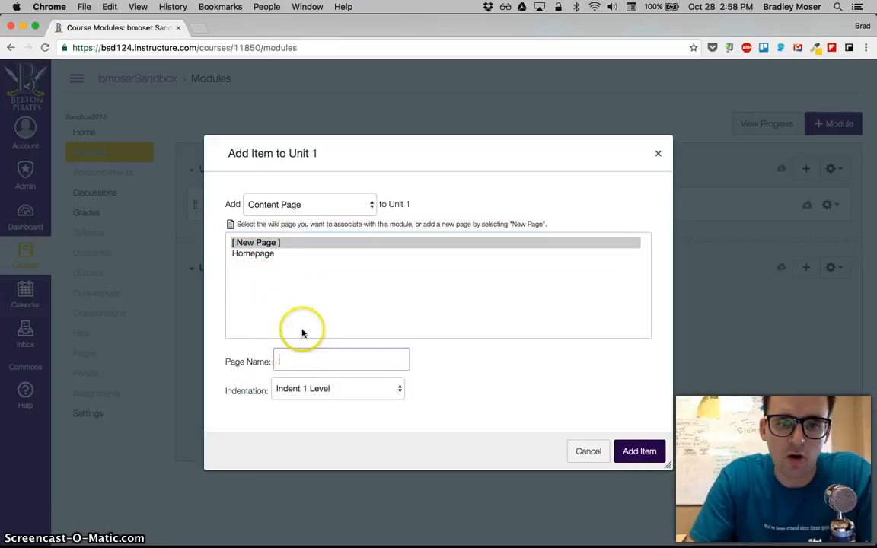
left_click(313, 202)
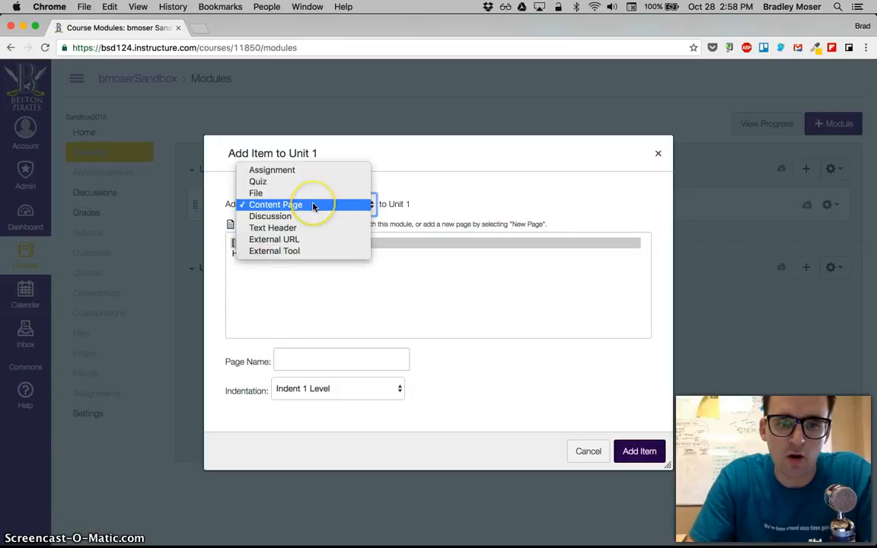
left_click(320, 216)
left_click(339, 203)
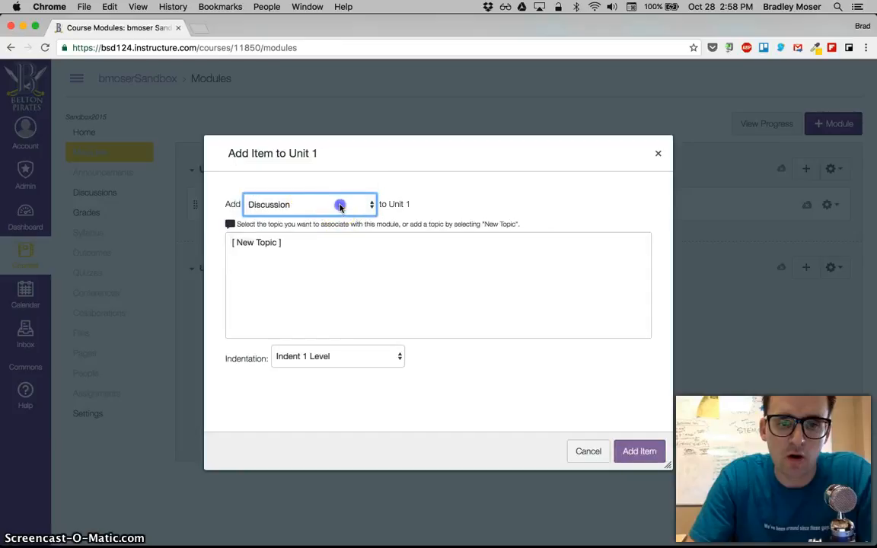